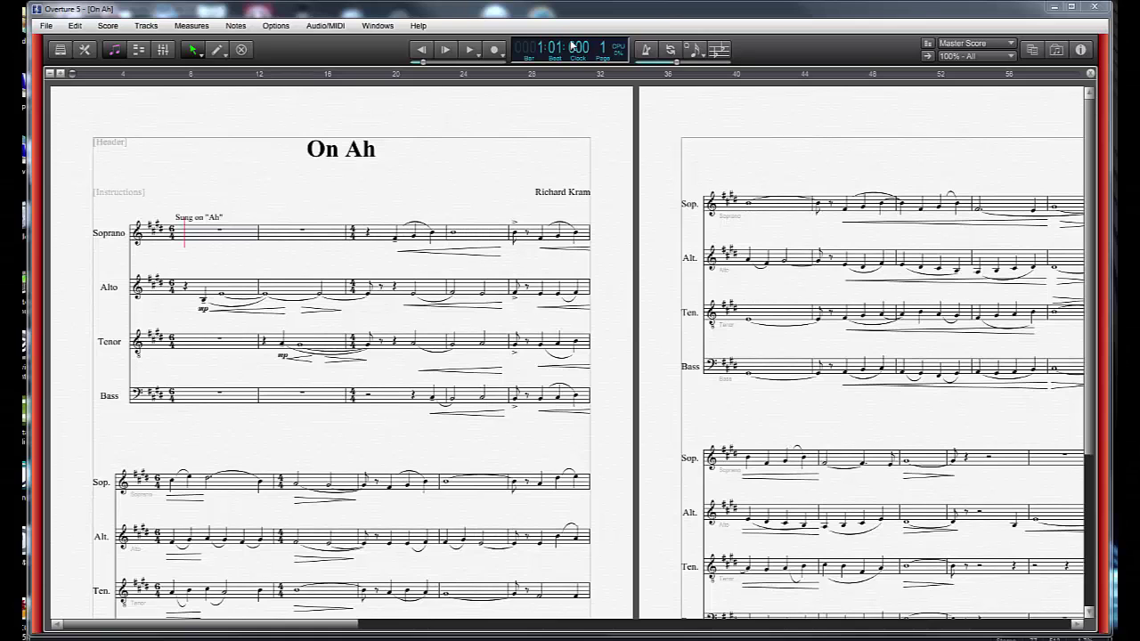
Start playback of the 'On Ah' choir score routed to Vienna Ensemble Pro.
click(469, 51)
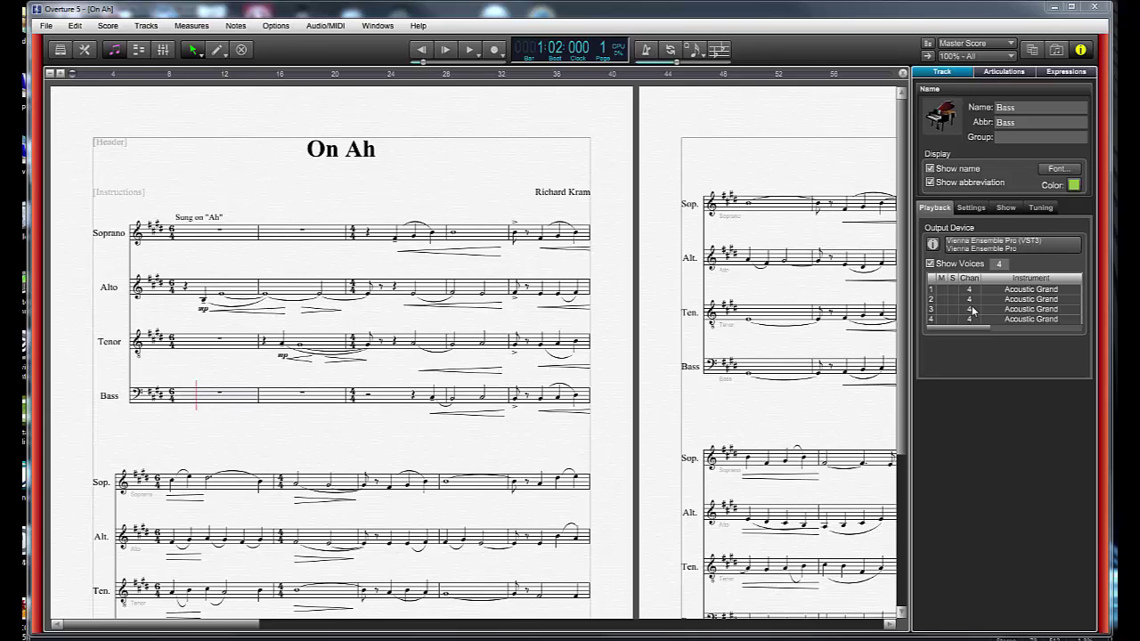
click(202, 244)
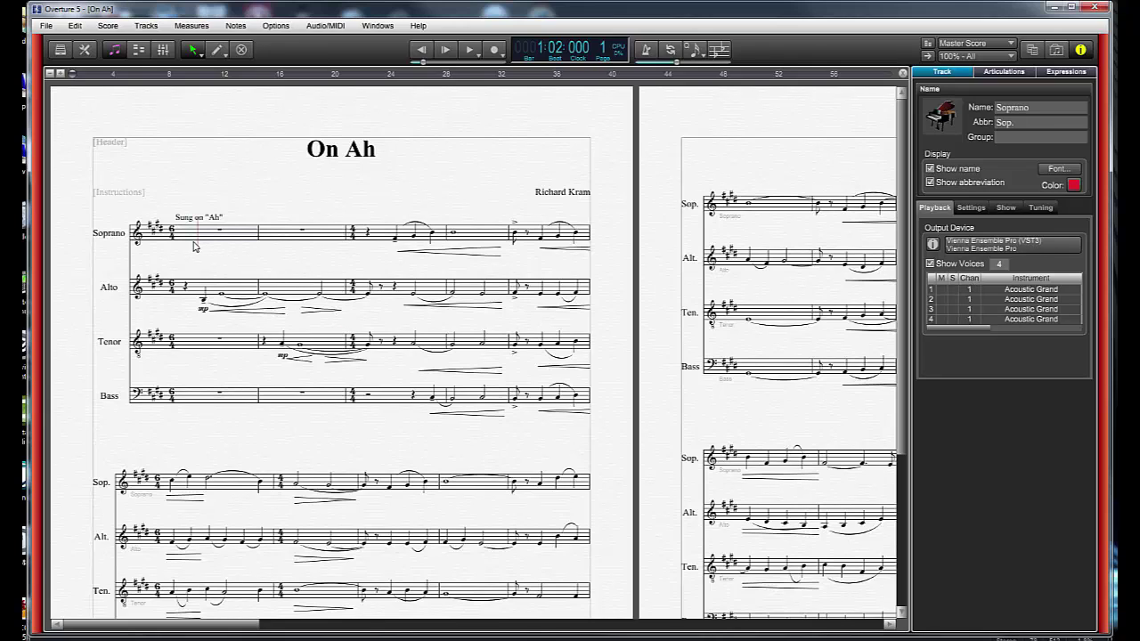
click(195, 292)
click(189, 350)
click(207, 393)
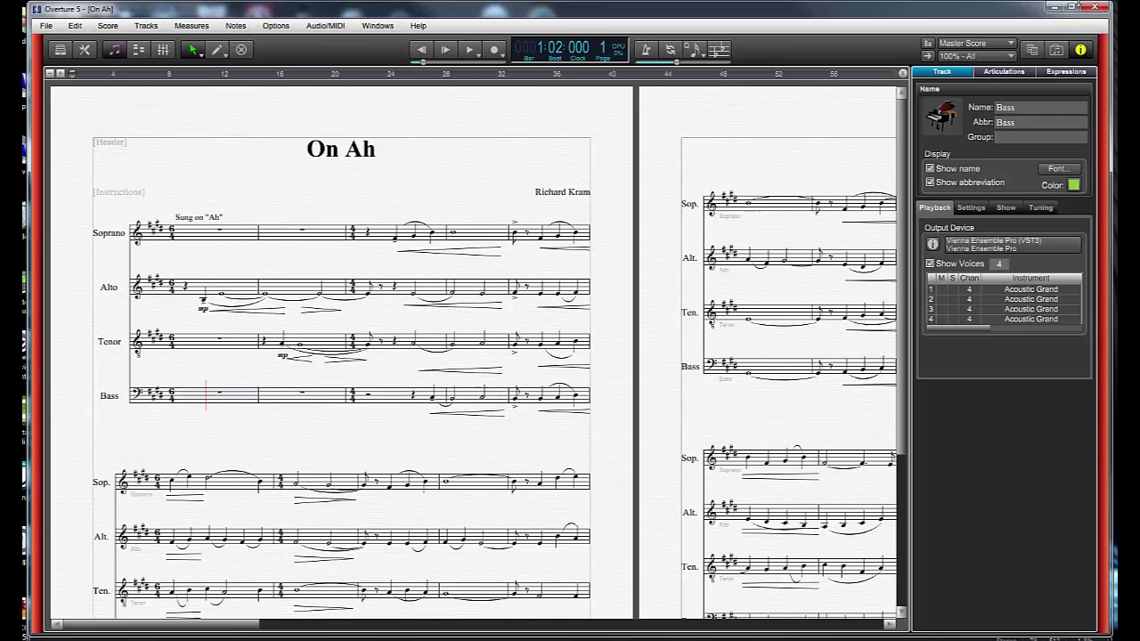
Minimize Overture, check Vienna Ensemble Pro's mixer, then show the Gateshead Sage Hall One MIR layout.
click(1054, 7)
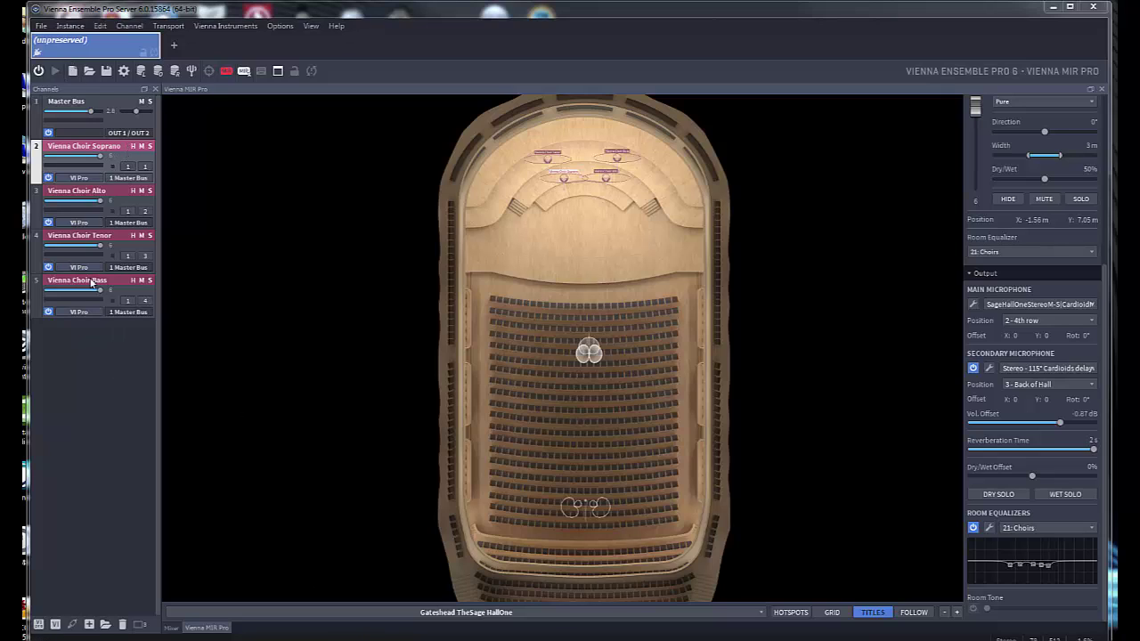
click(171, 628)
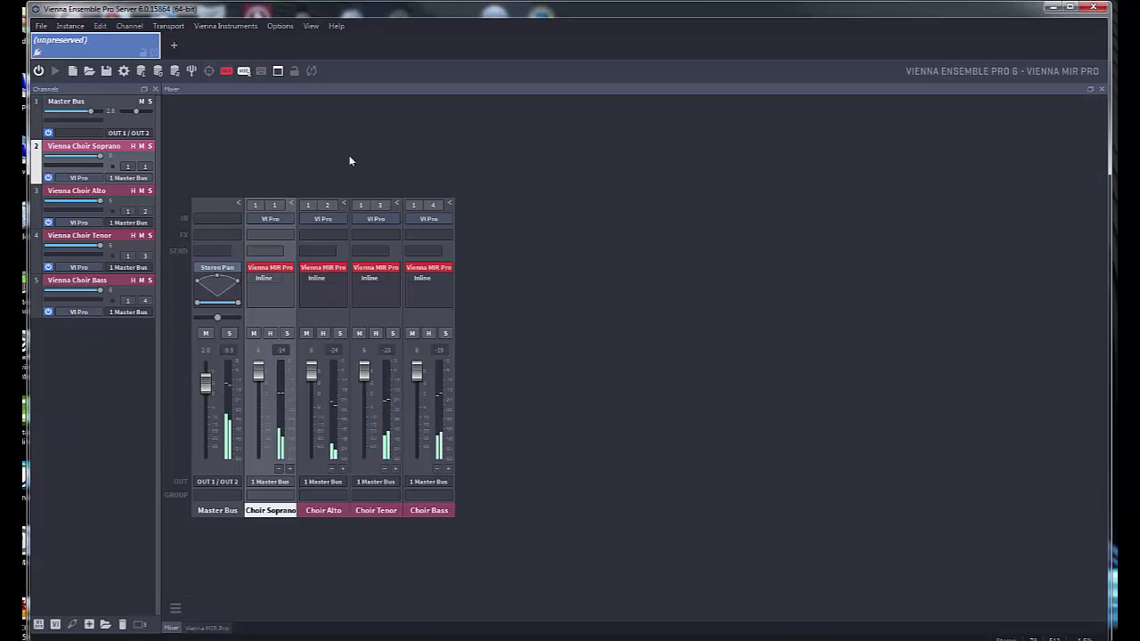
click(196, 628)
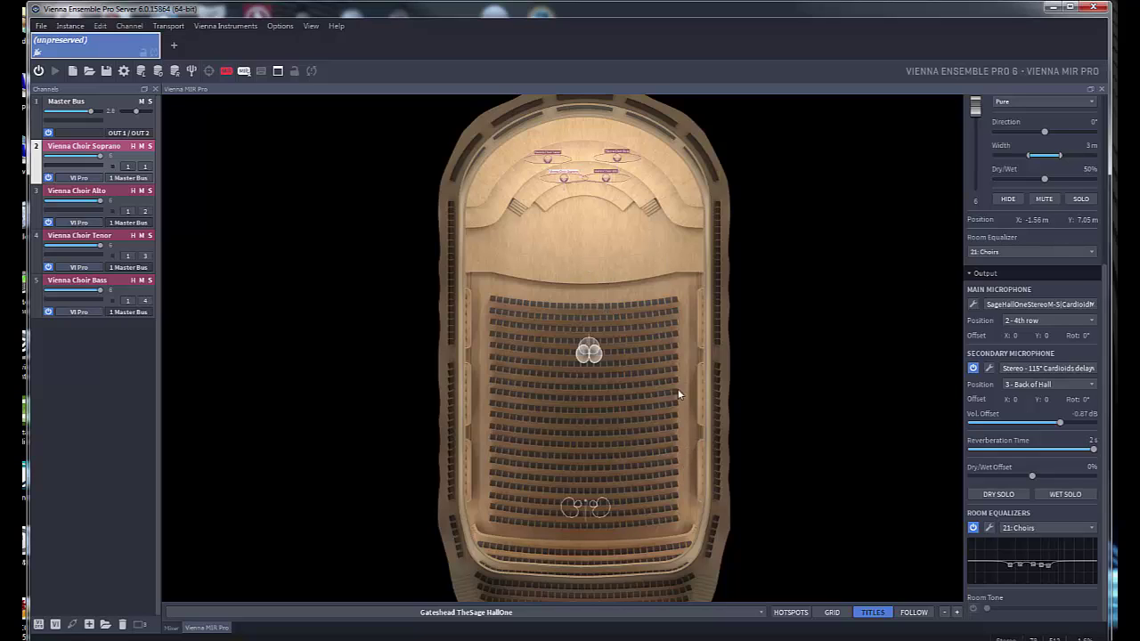
Look through the main microphone presets, leaving them unchanged.
click(1022, 308)
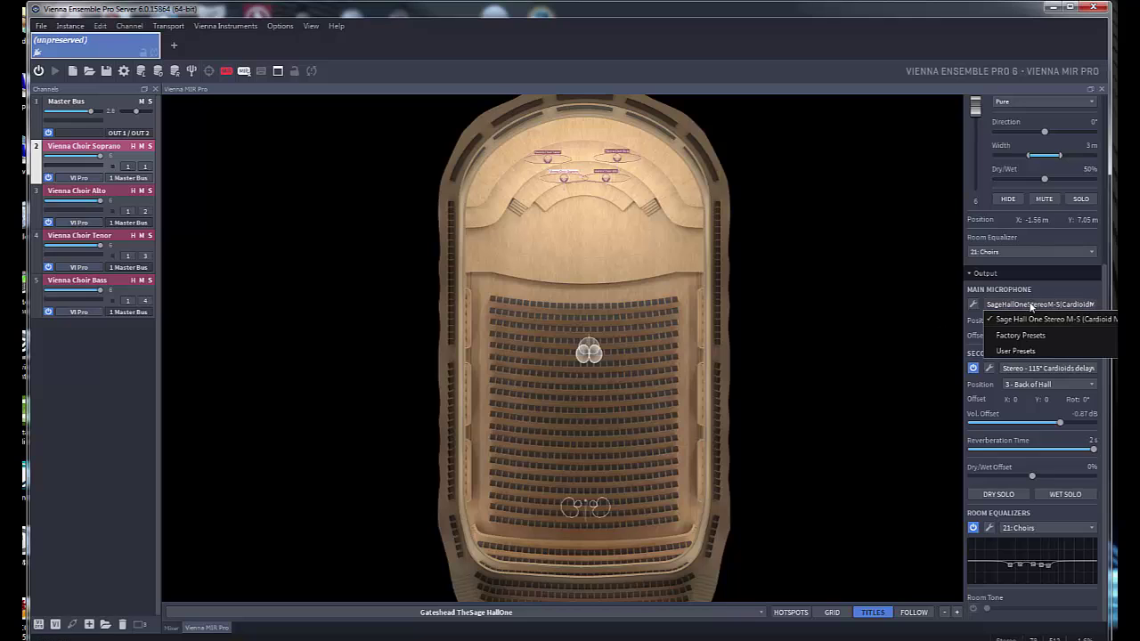
mouse_move(1015, 341)
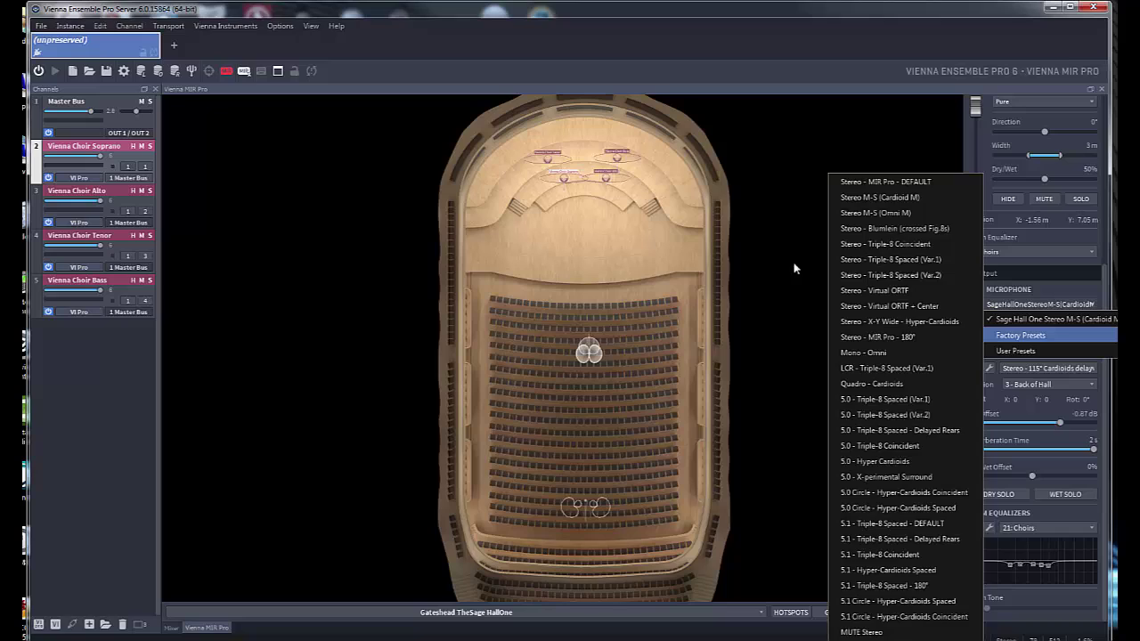
click(786, 235)
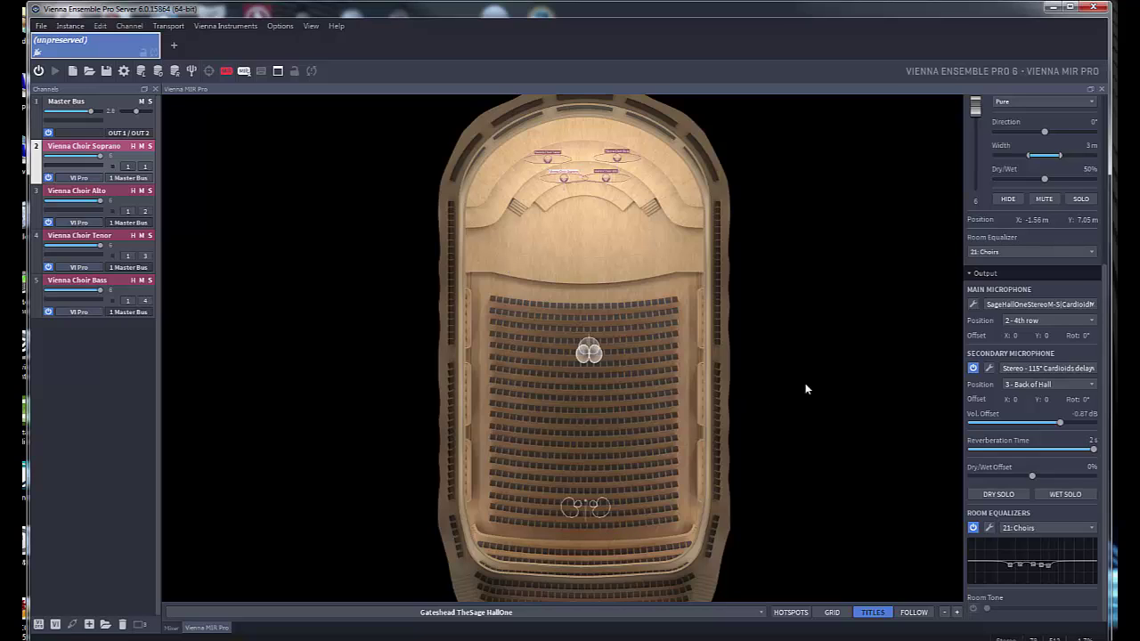
click(1050, 307)
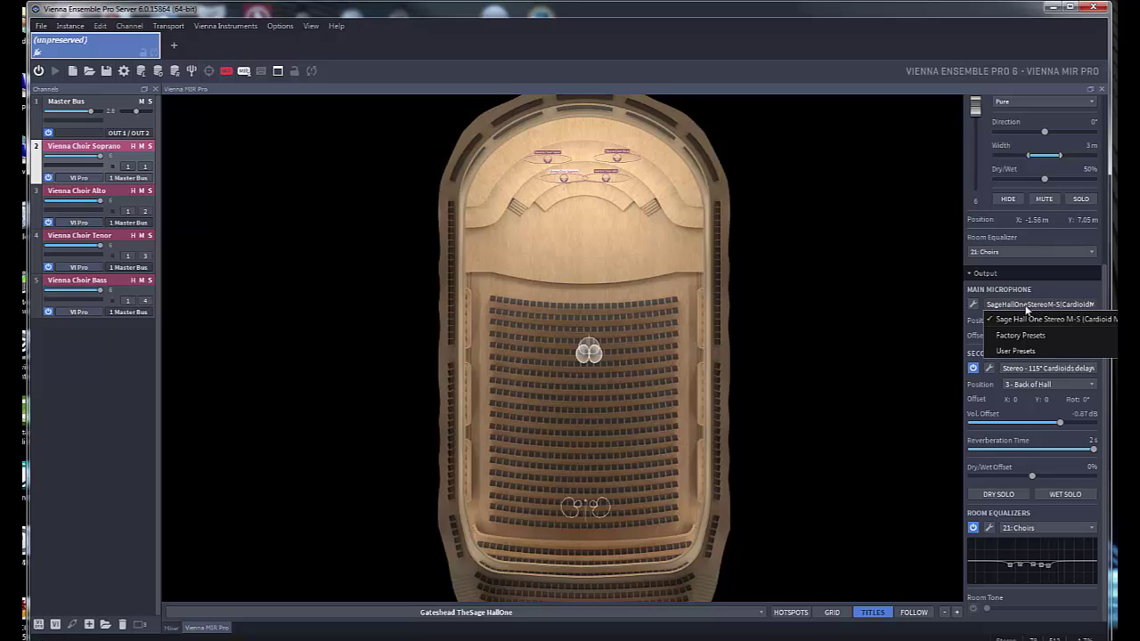
click(905, 300)
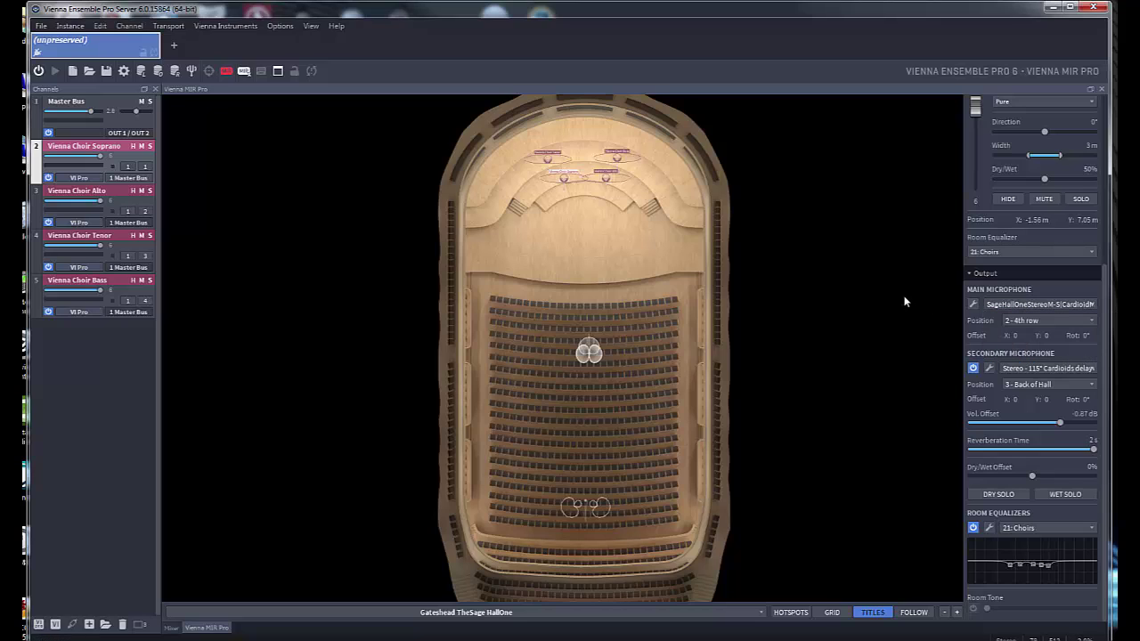
Set the main microphone position to 1 - Conductor.
click(1048, 324)
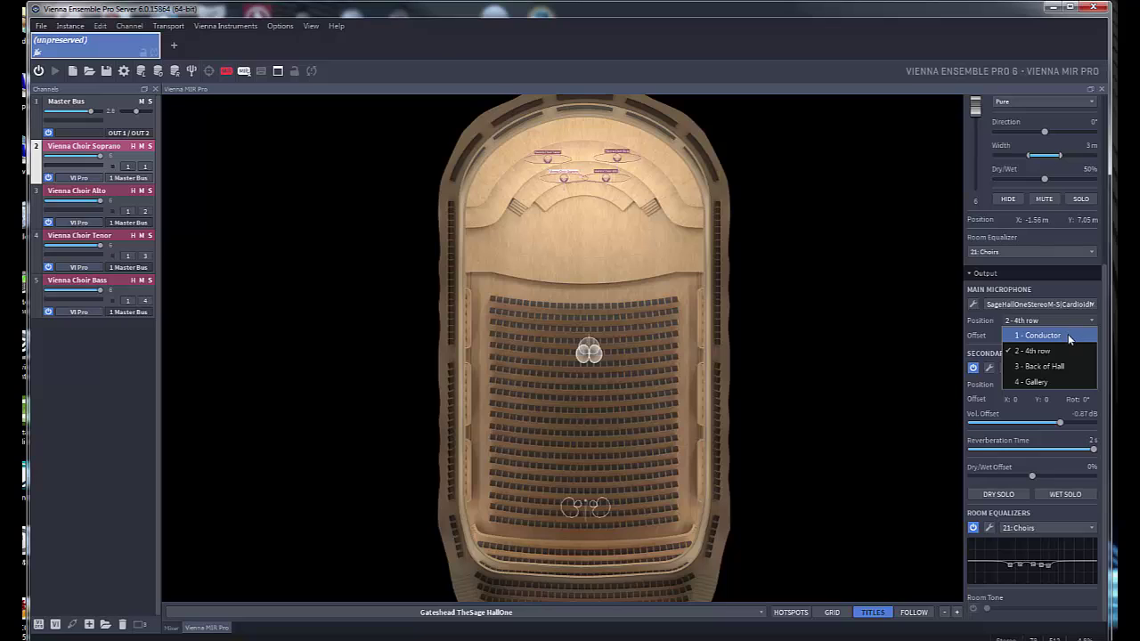
click(1068, 334)
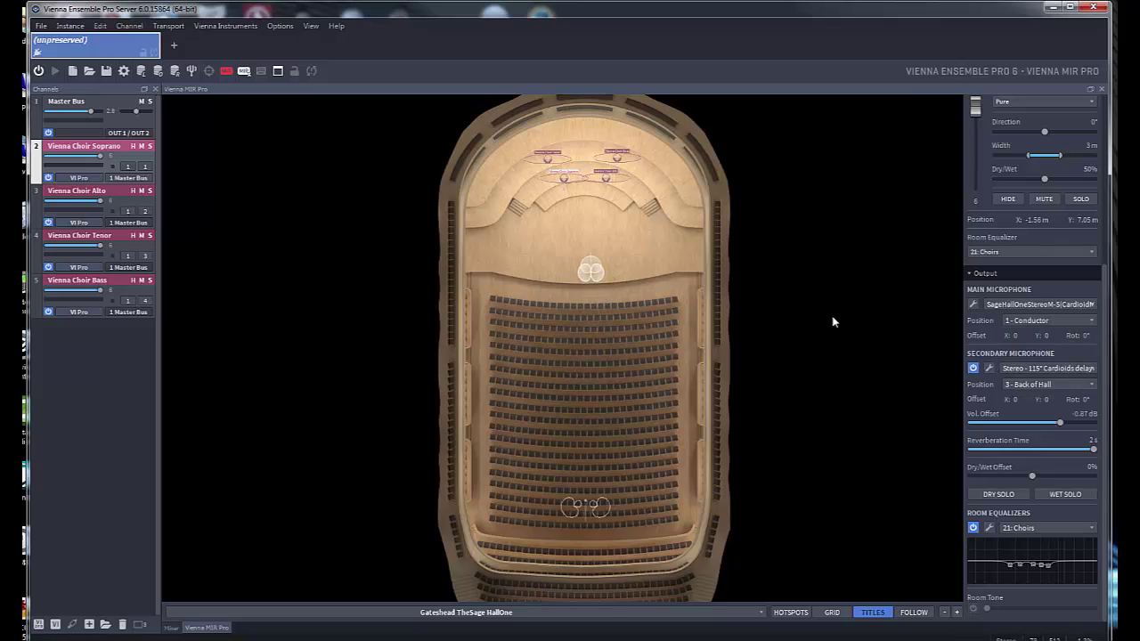
click(1038, 386)
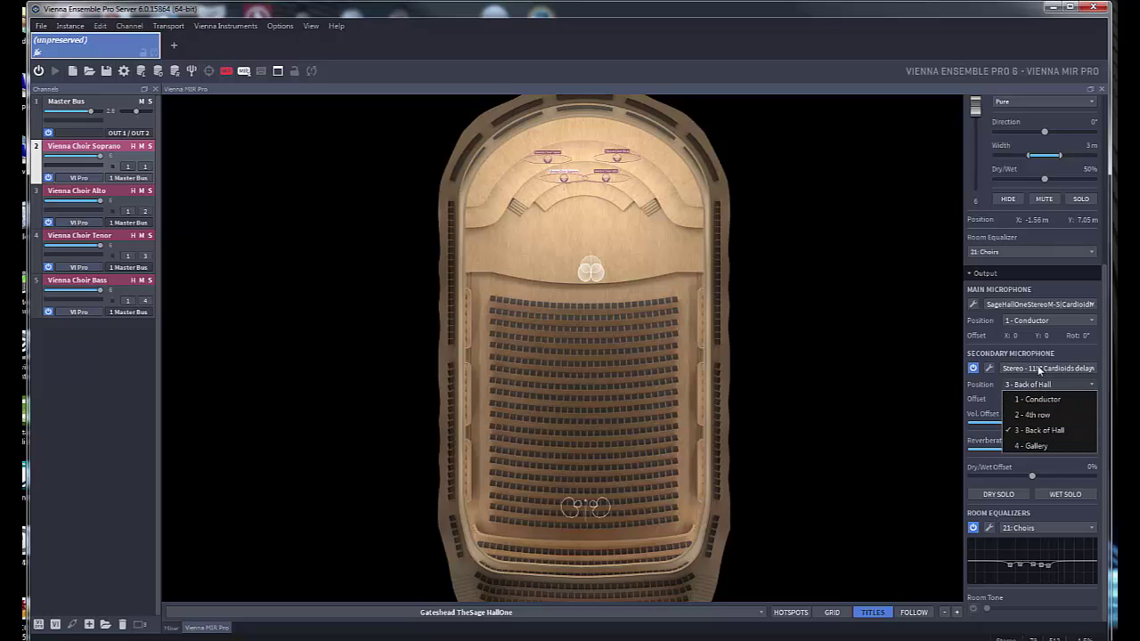
Move the secondary microphone to 2 - 4th row, keeping the main microphone preset unchanged.
click(1038, 415)
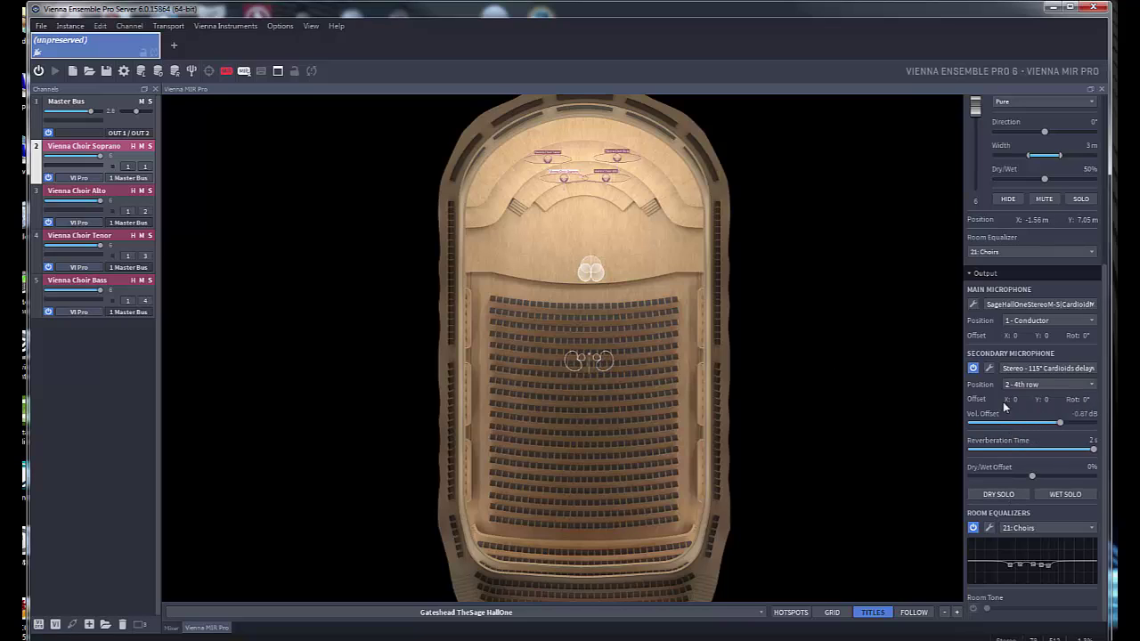
click(1015, 306)
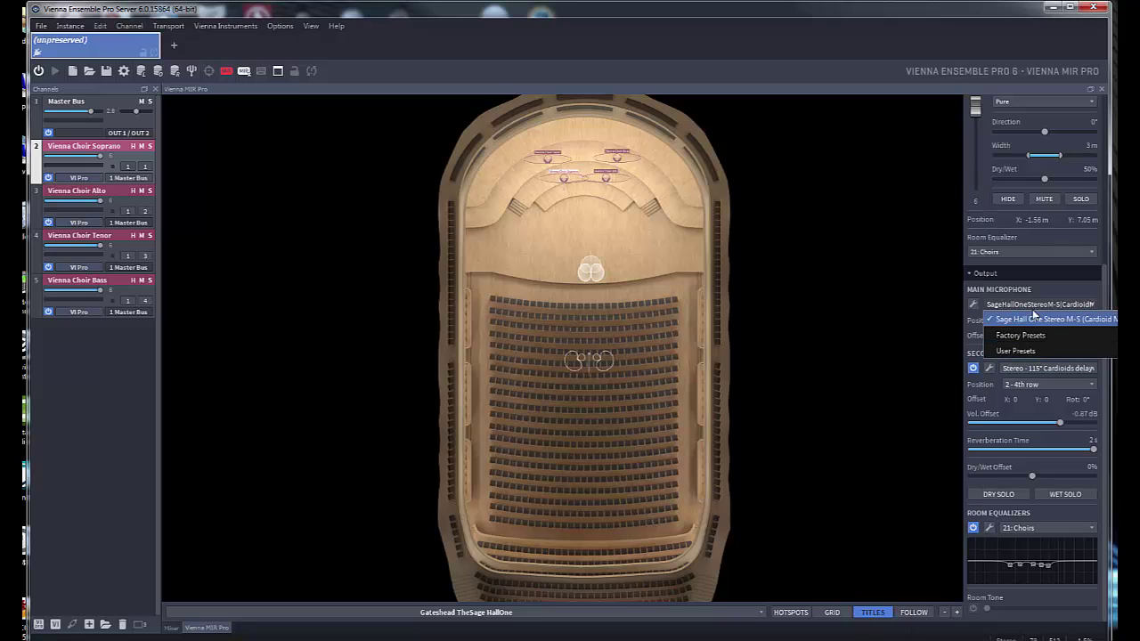
click(1044, 289)
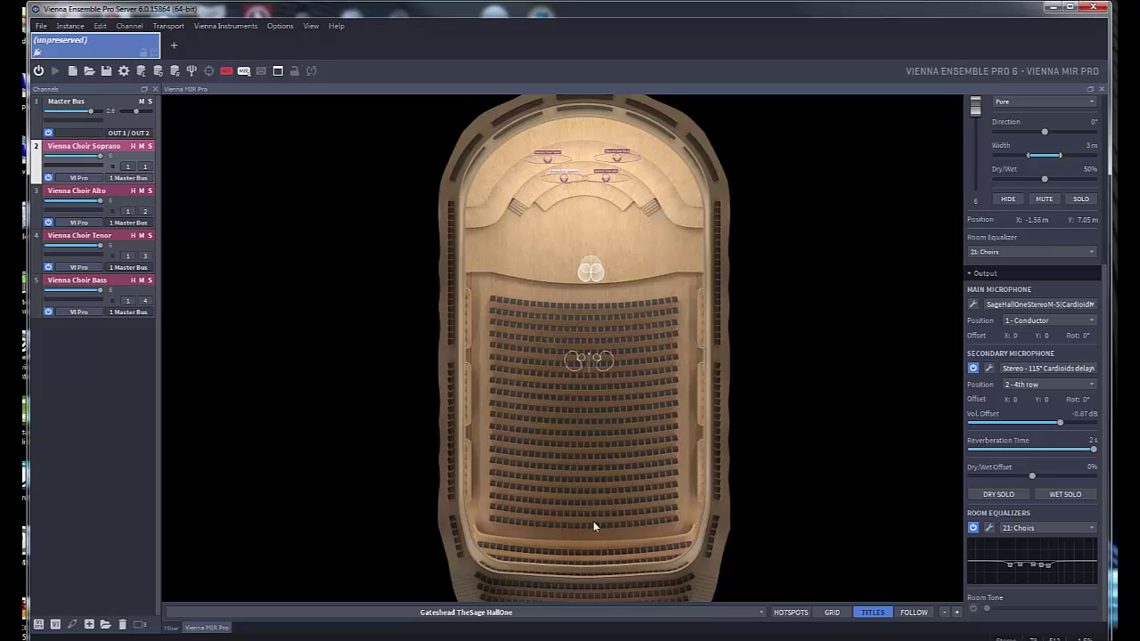
Zoom and pan the hall map, then shift the Choir Tenor toward the back-left of the stage.
scroll(621, 450, up, 4)
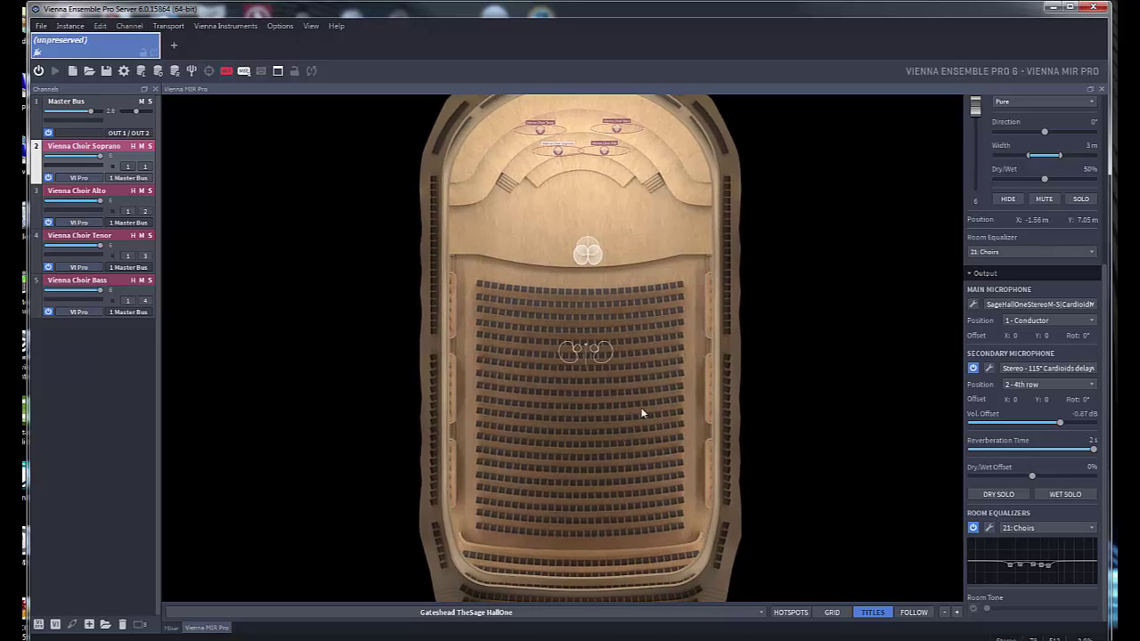
scroll(613, 364, down, 2)
scroll(618, 399, up, 3)
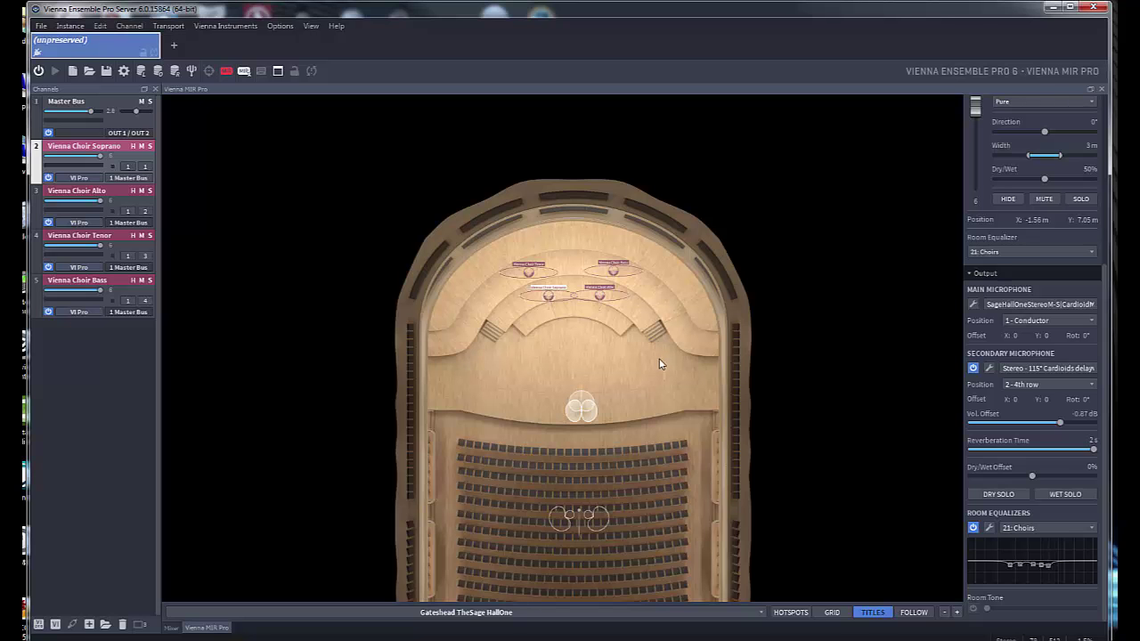
scroll(635, 439, up, 1)
scroll(634, 440, up, 3)
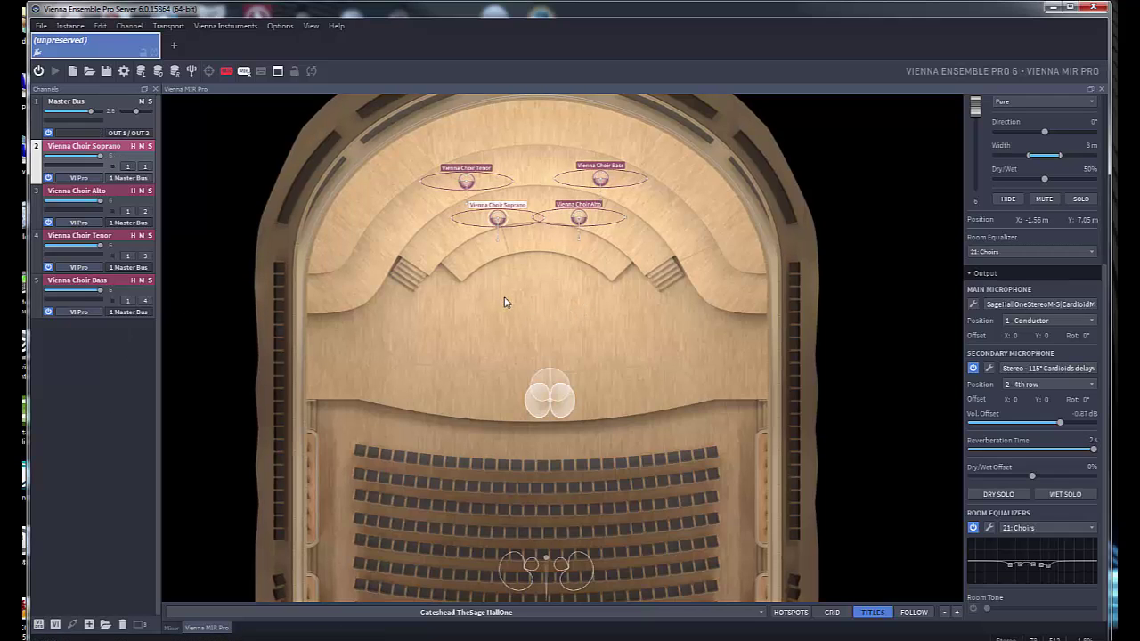
drag(593, 331, 598, 425)
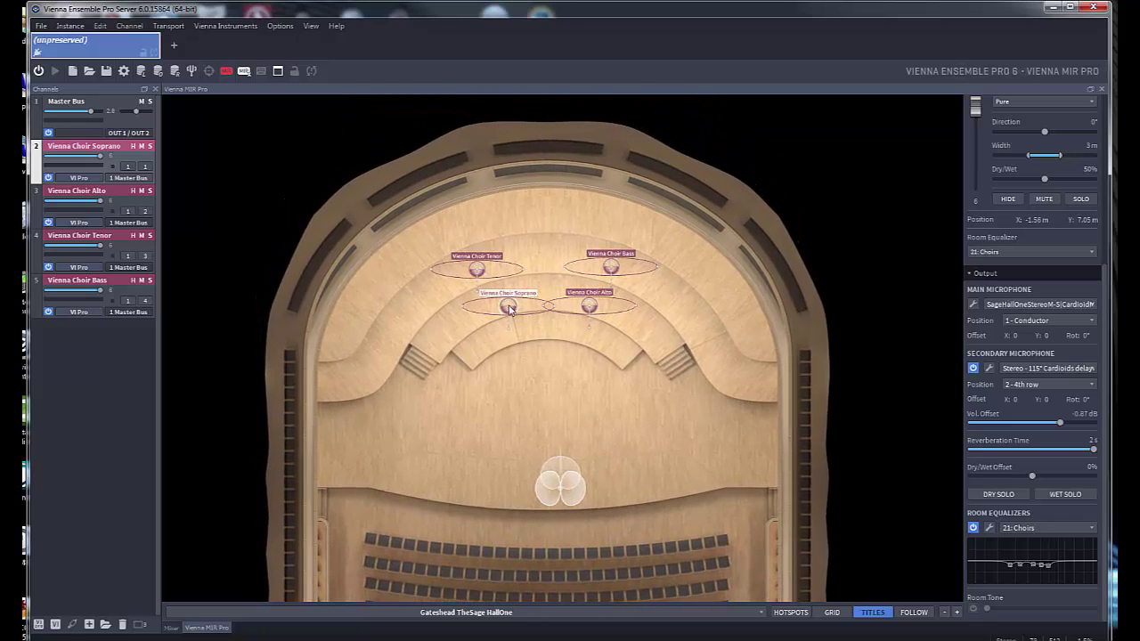
drag(479, 273, 433, 247)
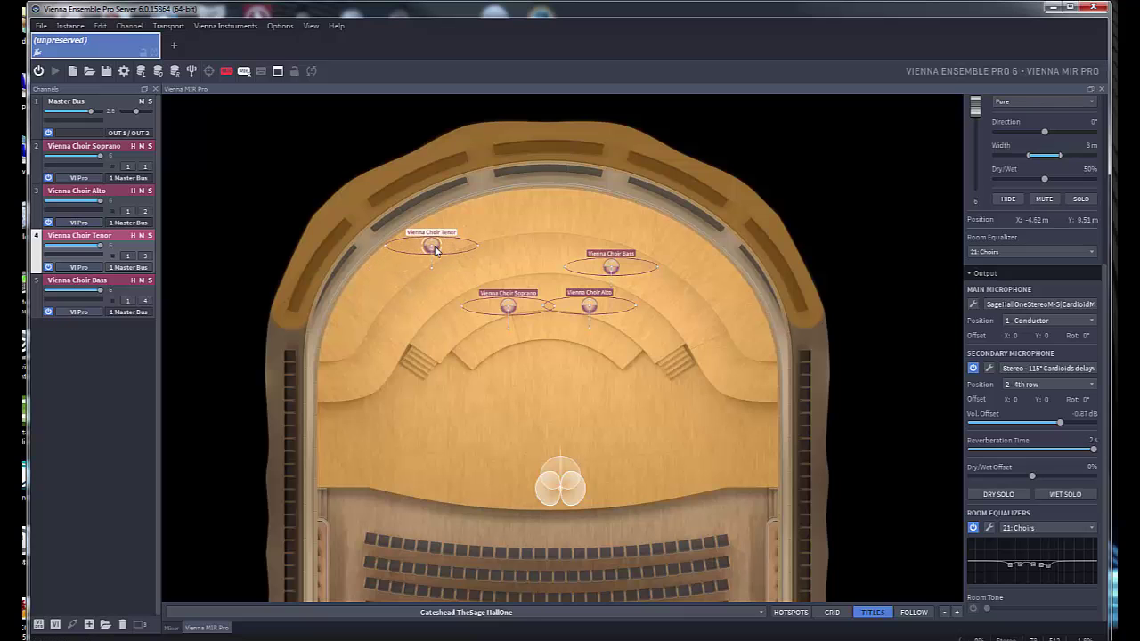
drag(610, 267, 664, 215)
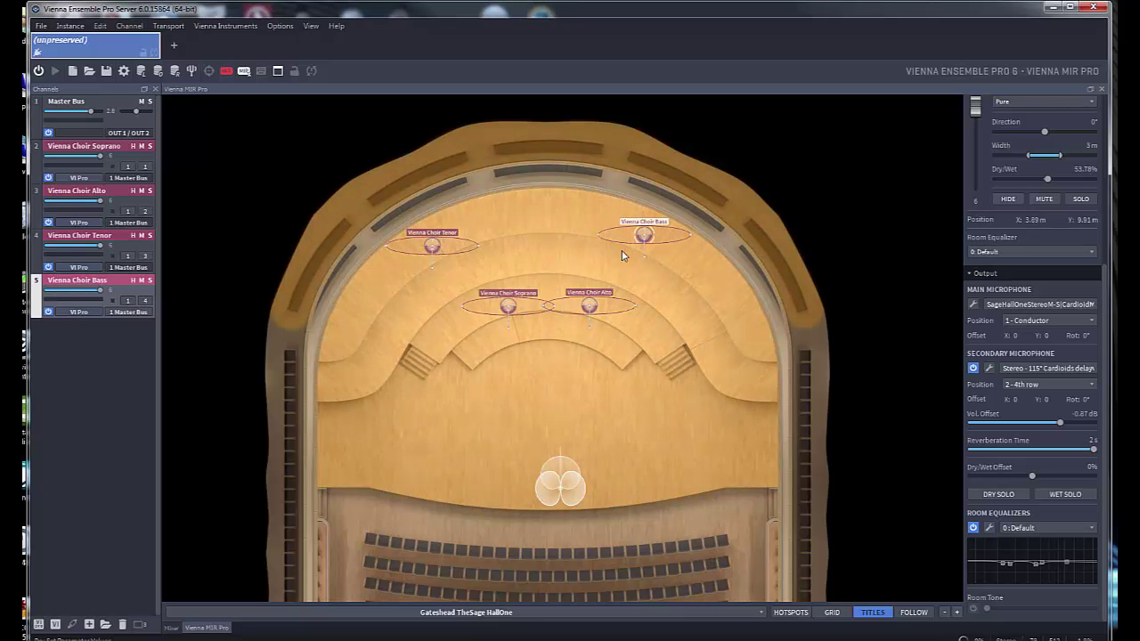
Nudge Soprano and Alto toward the audience, then return them toward the stage rear.
click(507, 306)
mouse_move(504, 334)
mouse_down()
mouse_move(481, 333)
mouse_move(491, 337)
mouse_up()
drag(589, 308, 597, 338)
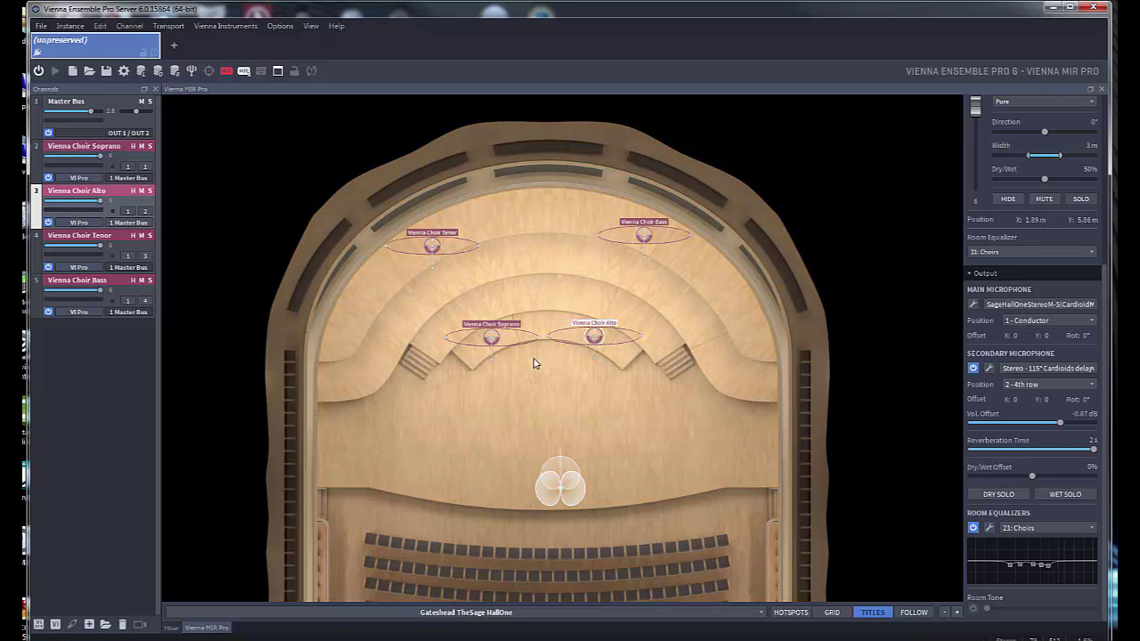
drag(496, 341, 504, 305)
drag(594, 343, 594, 302)
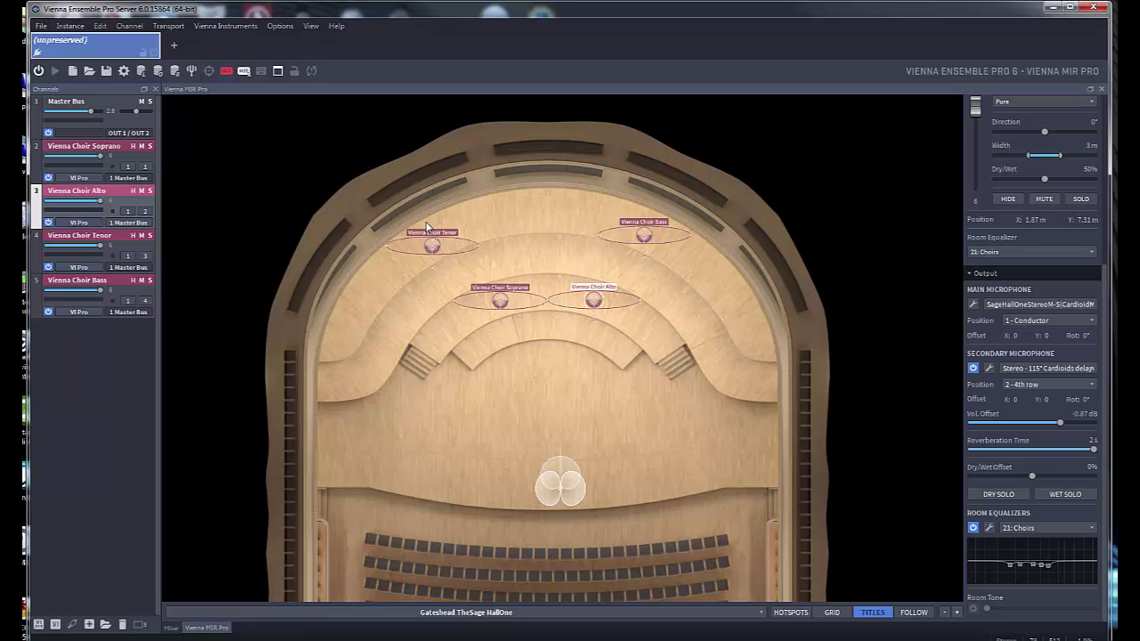
Group Tenor and Bass inward just behind Soprano and Alto.
drag(434, 249, 507, 266)
drag(632, 243, 611, 262)
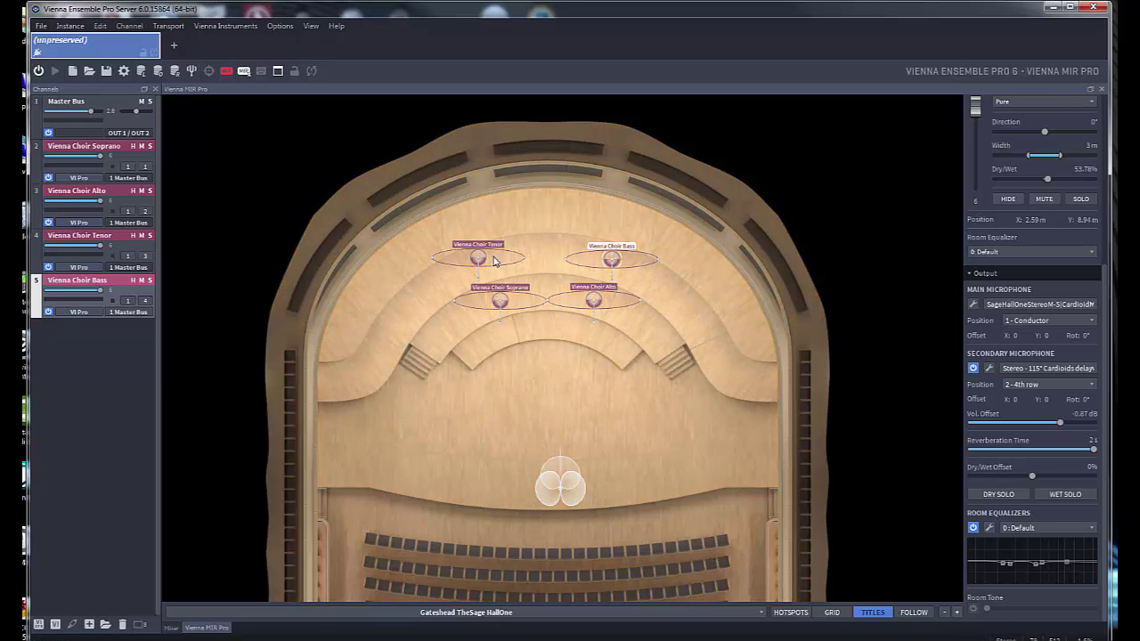
drag(482, 262, 487, 267)
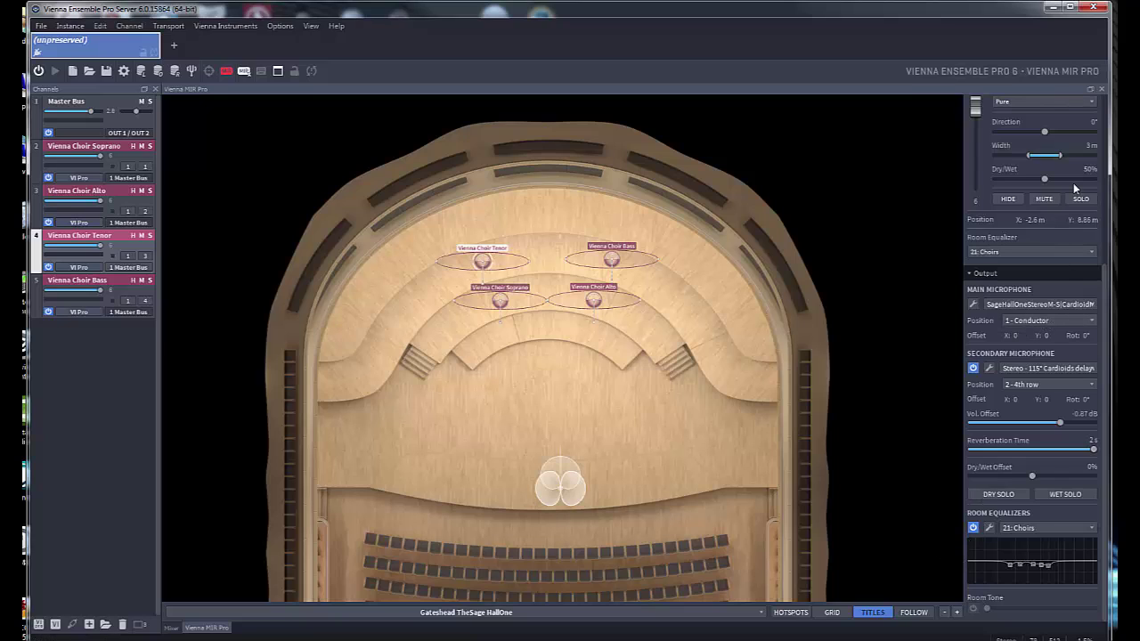
click(1002, 251)
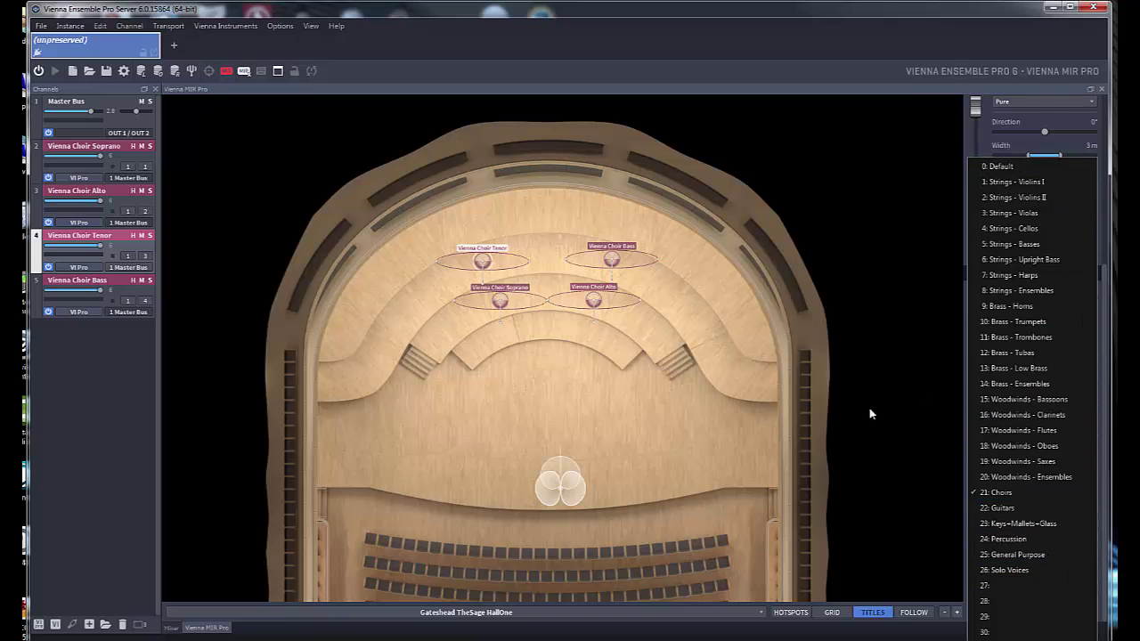
Keep '21: Choirs' as room EQ, review its five-band curve, and turn on the hall grid.
click(1001, 495)
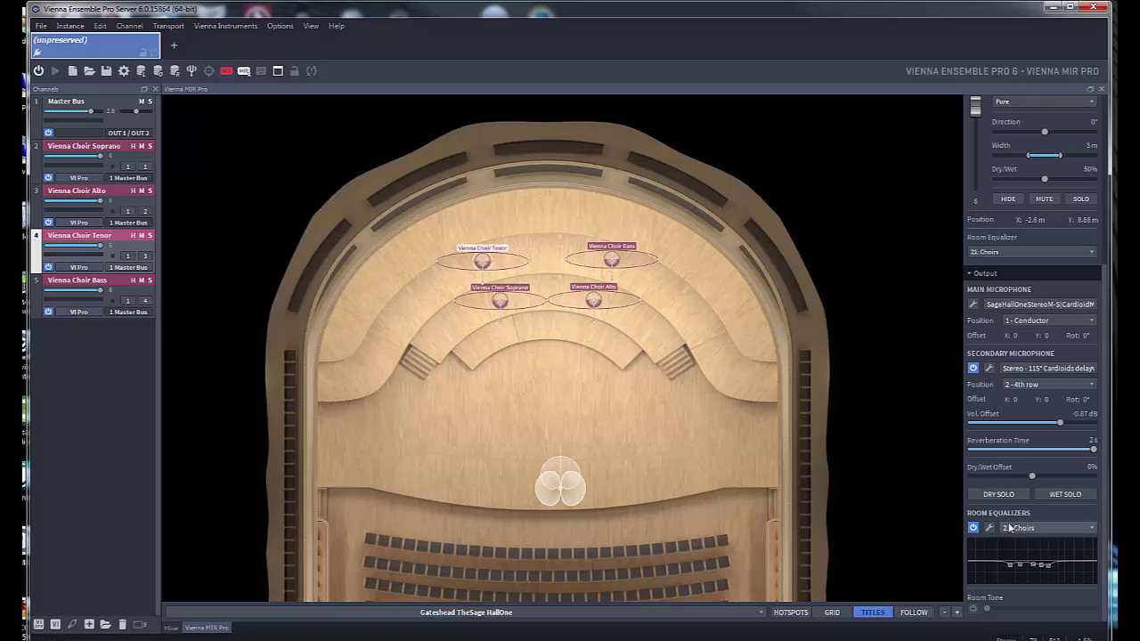
click(989, 528)
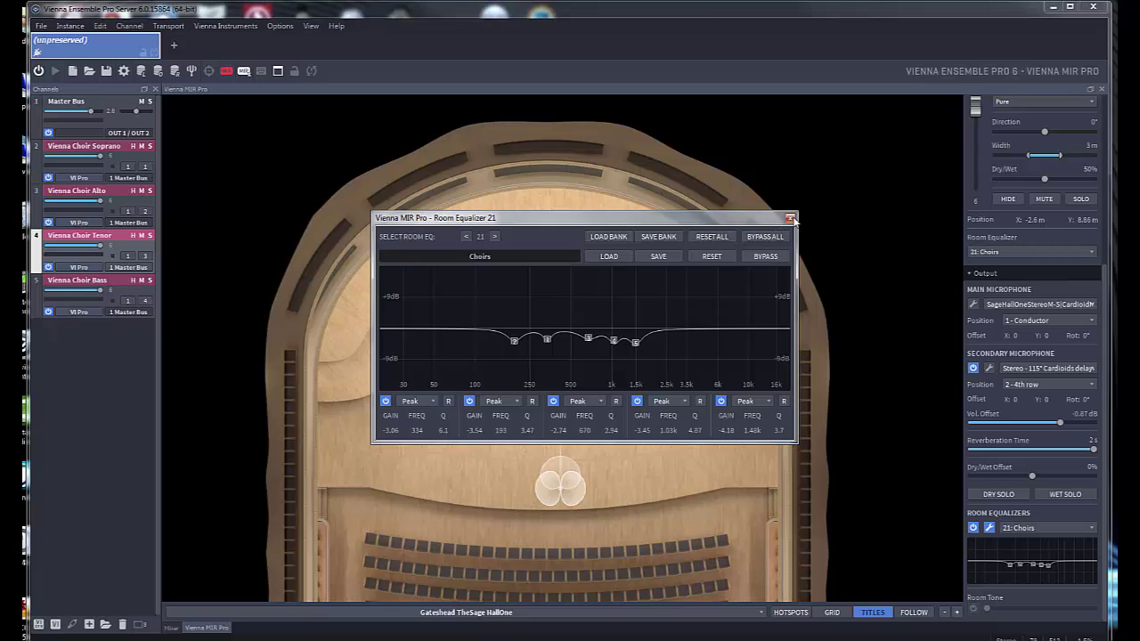
click(789, 218)
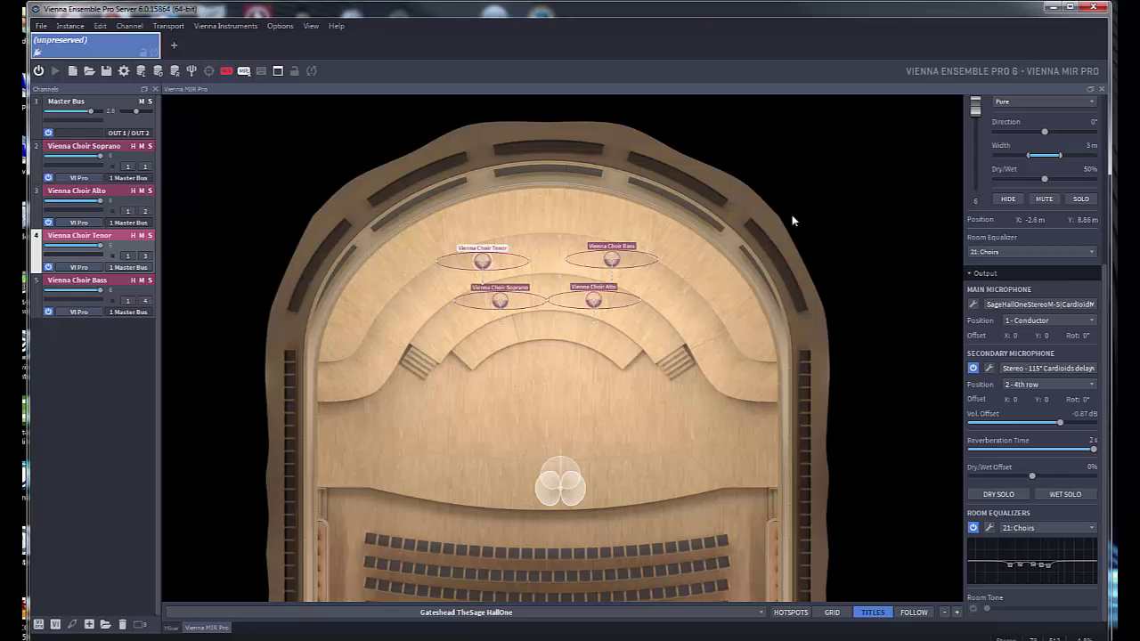
click(832, 612)
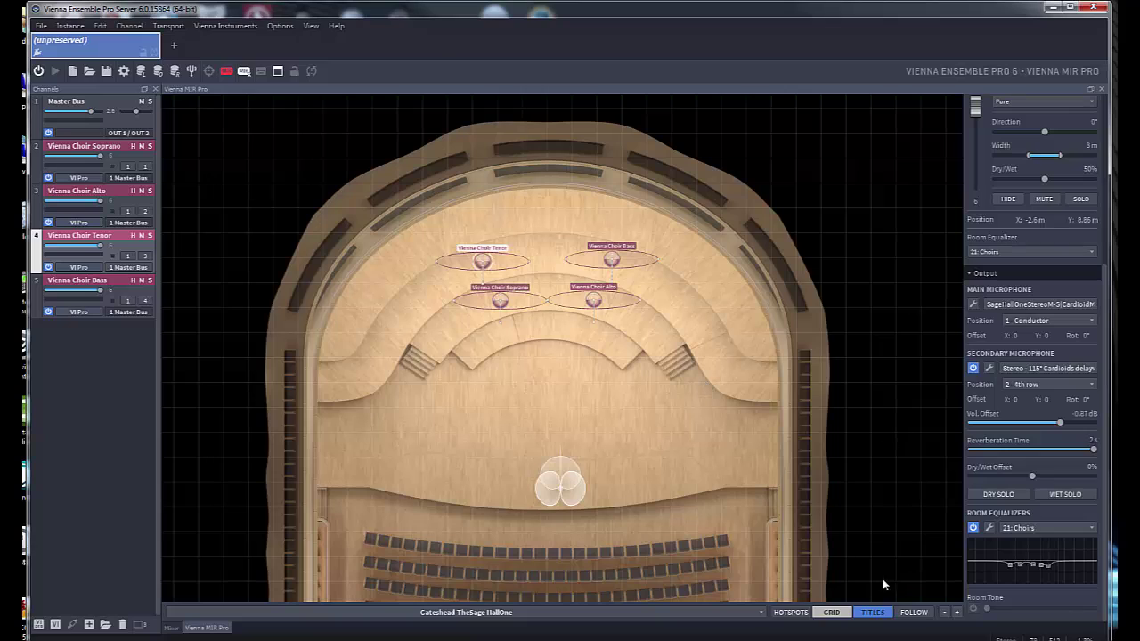
click(874, 613)
click(874, 613)
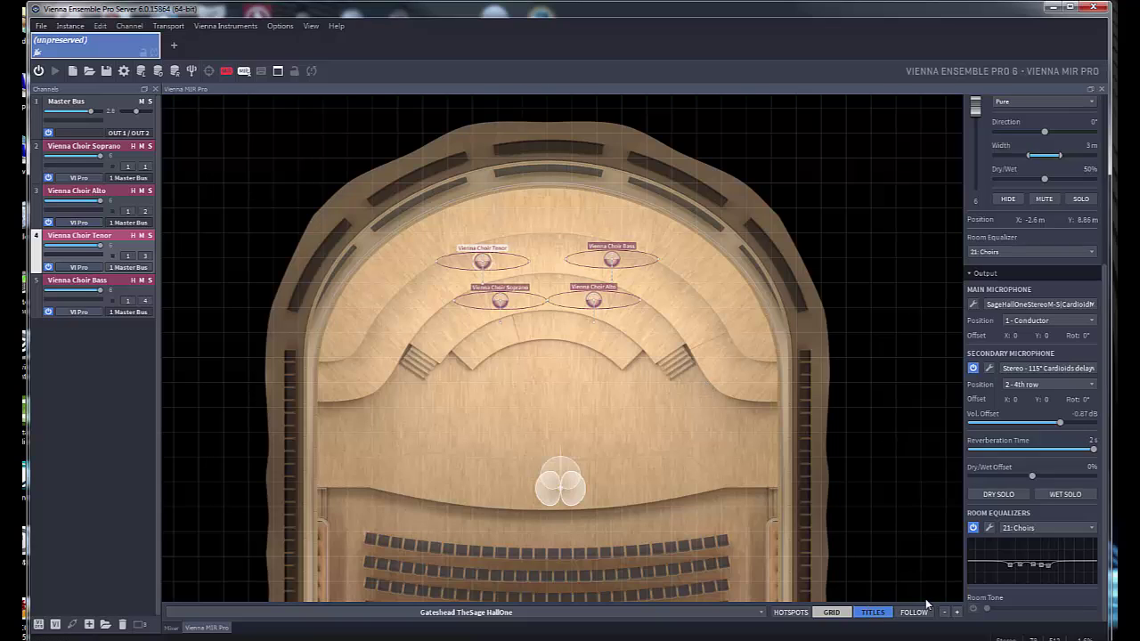
click(873, 612)
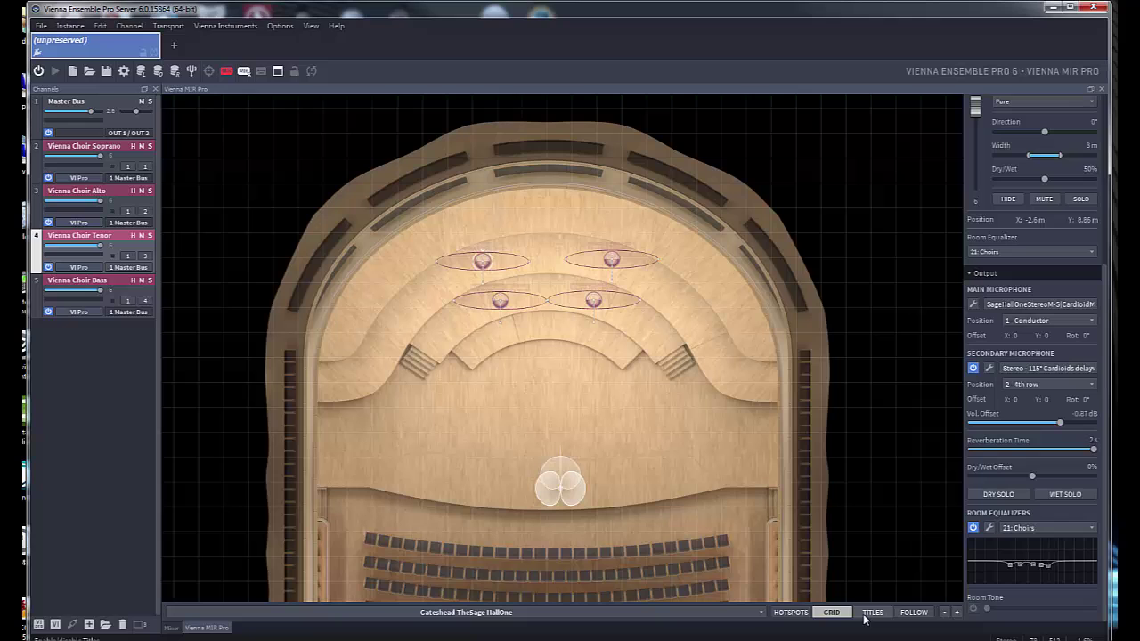
click(873, 613)
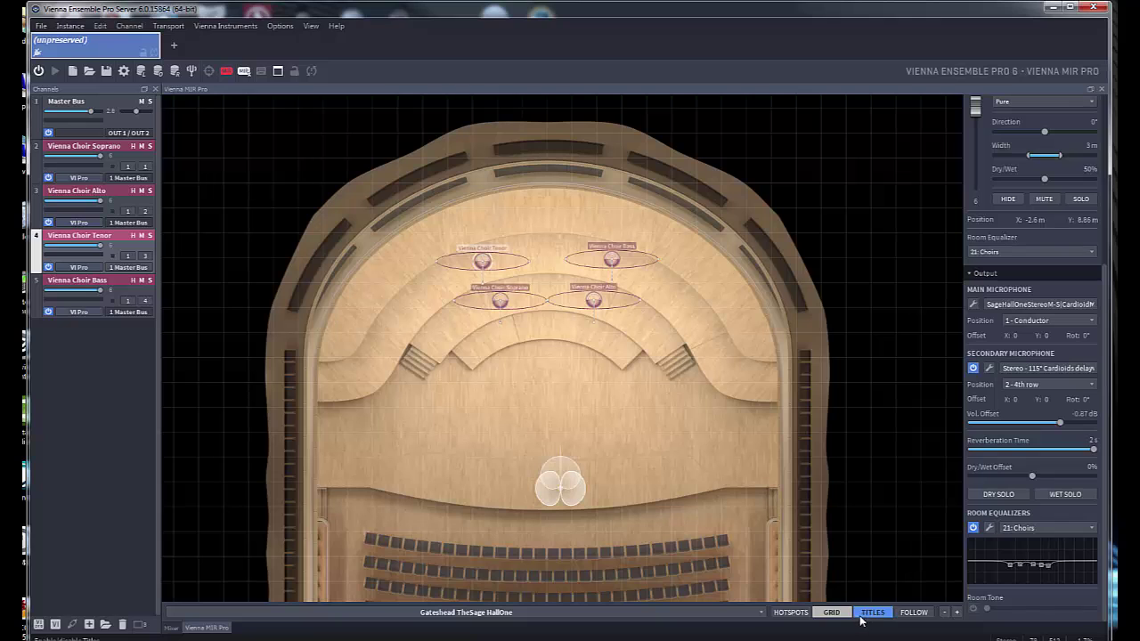
click(792, 613)
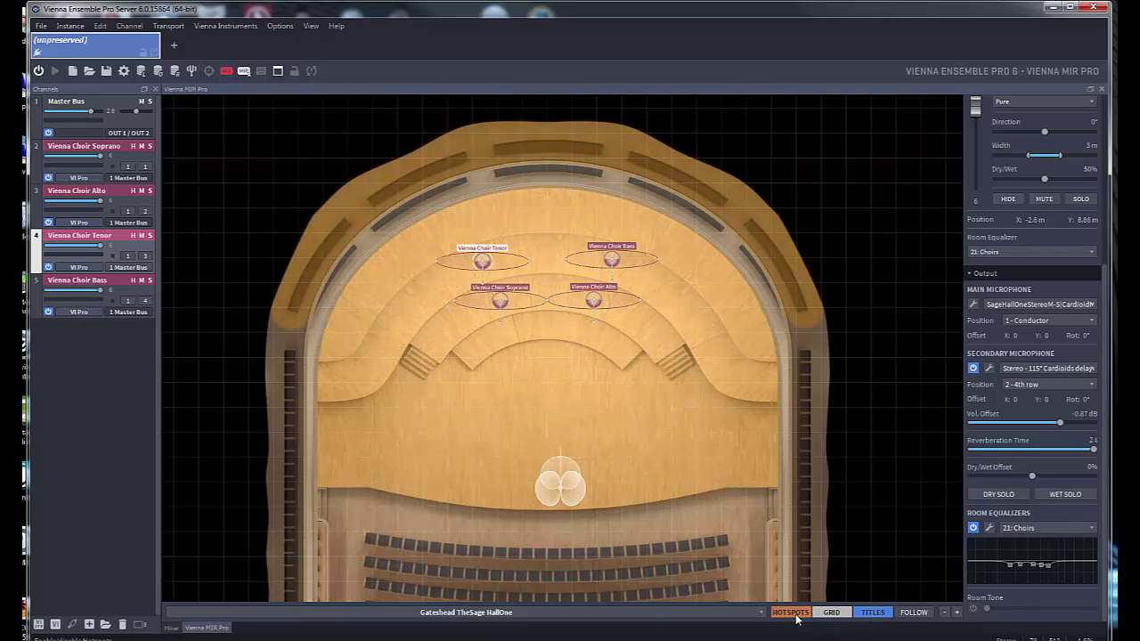
click(794, 615)
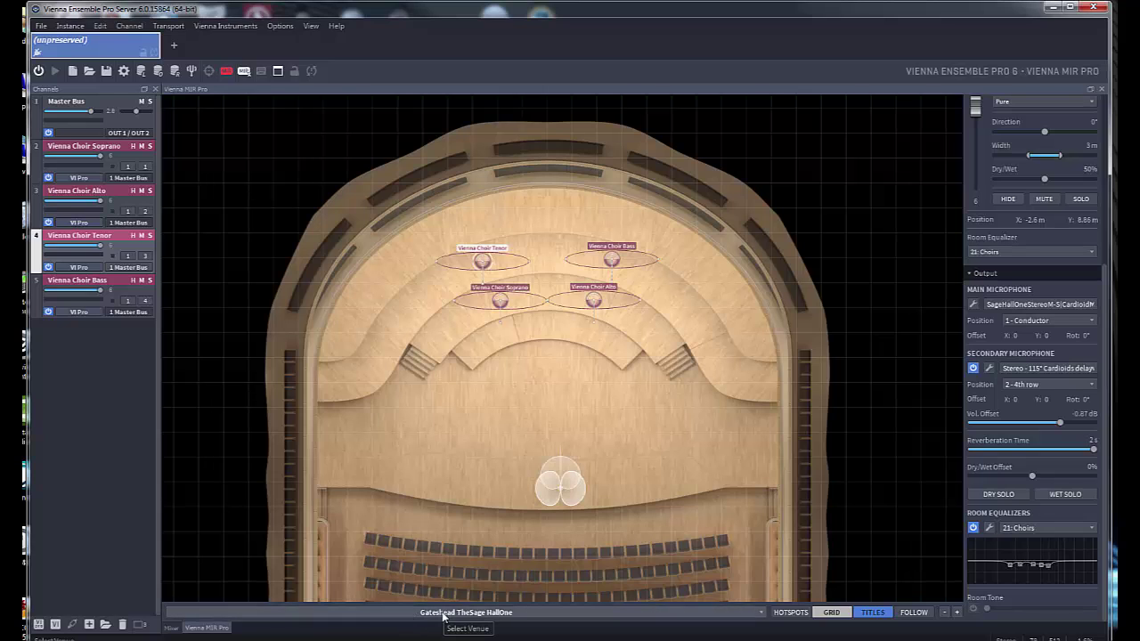
Preview Konzerthaus - Foyer, trying Beethoven and Staircase positions before settling on 1st stair.
click(442, 614)
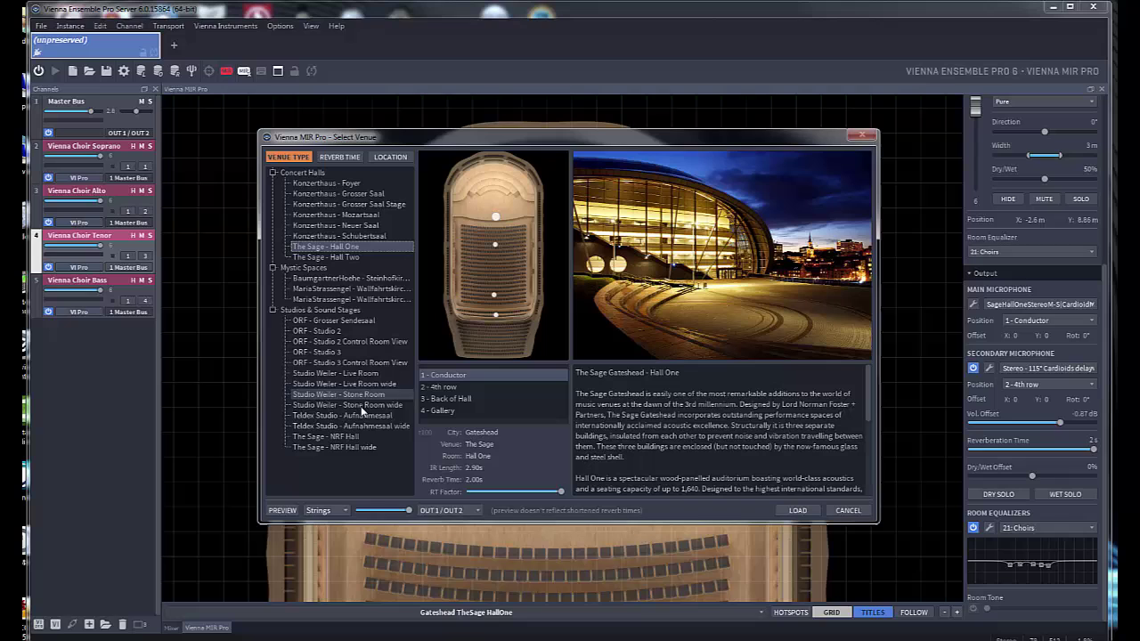
click(337, 182)
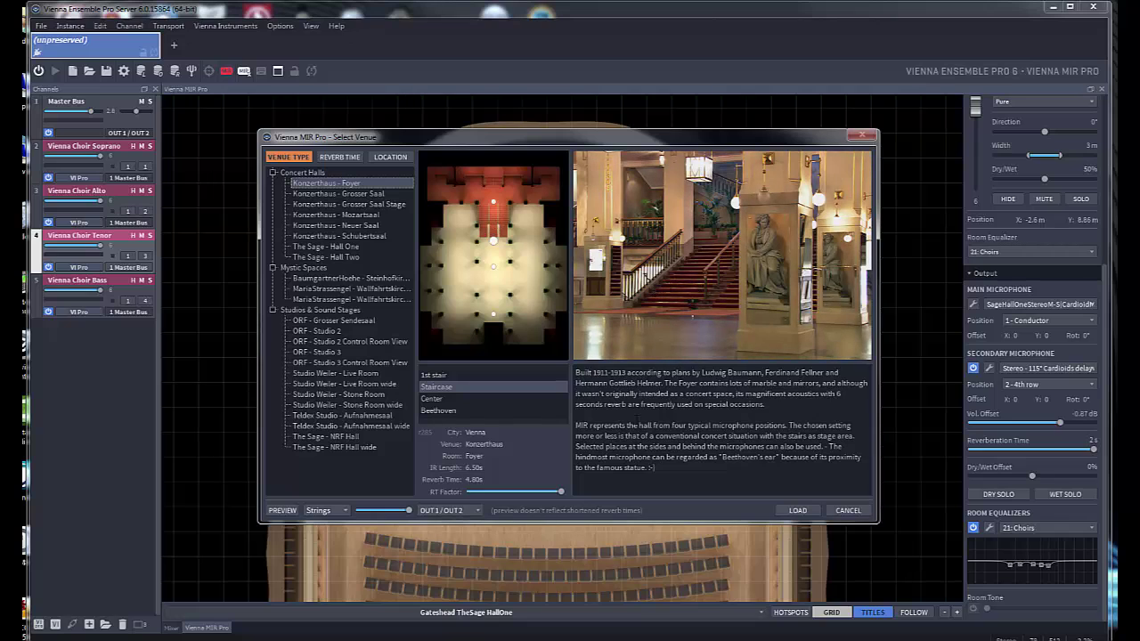
mouse_move(451, 374)
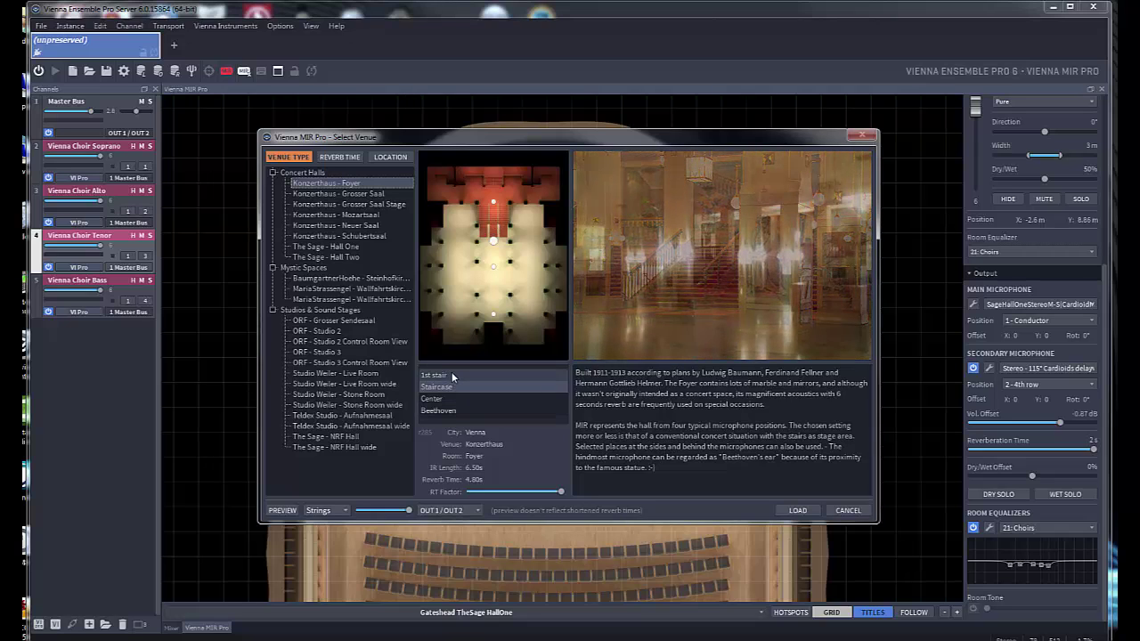
click(452, 374)
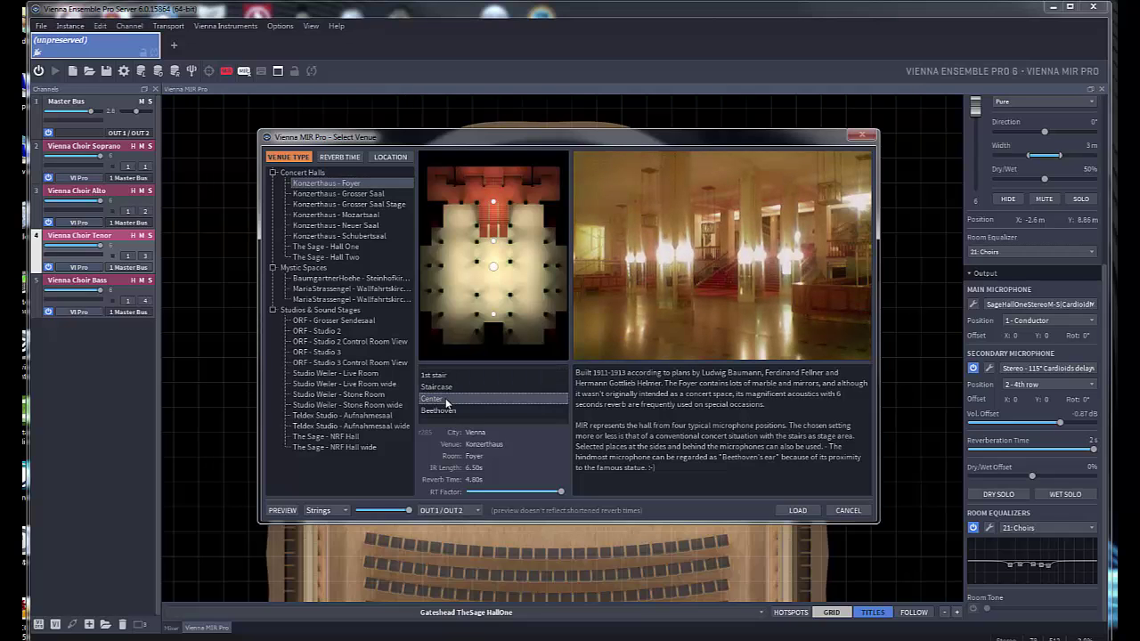
click(446, 410)
click(454, 386)
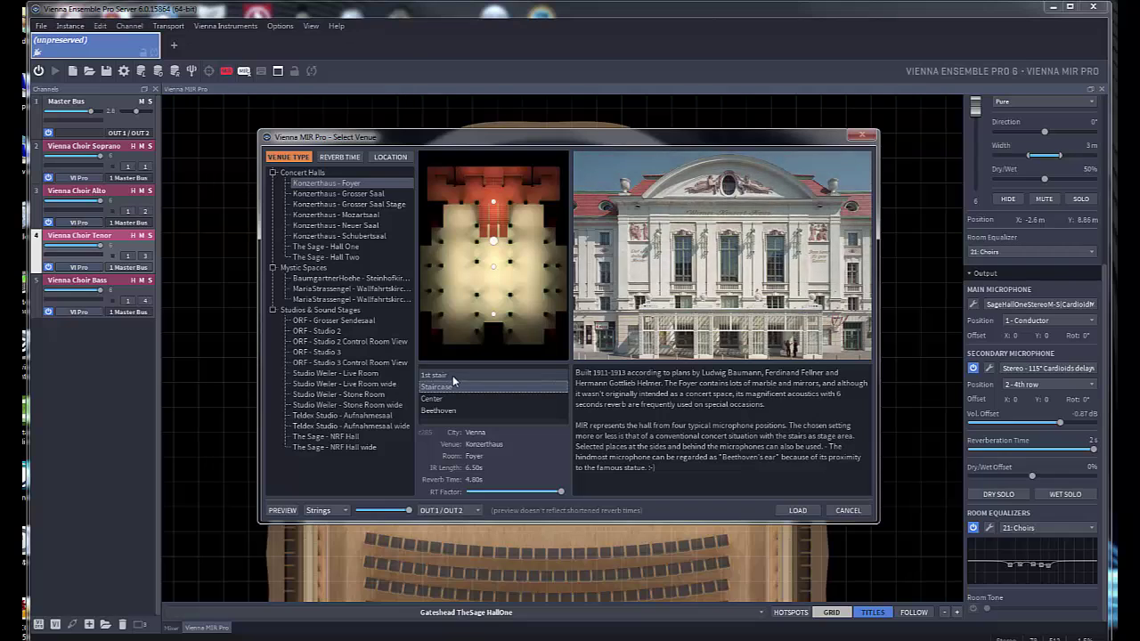
click(453, 374)
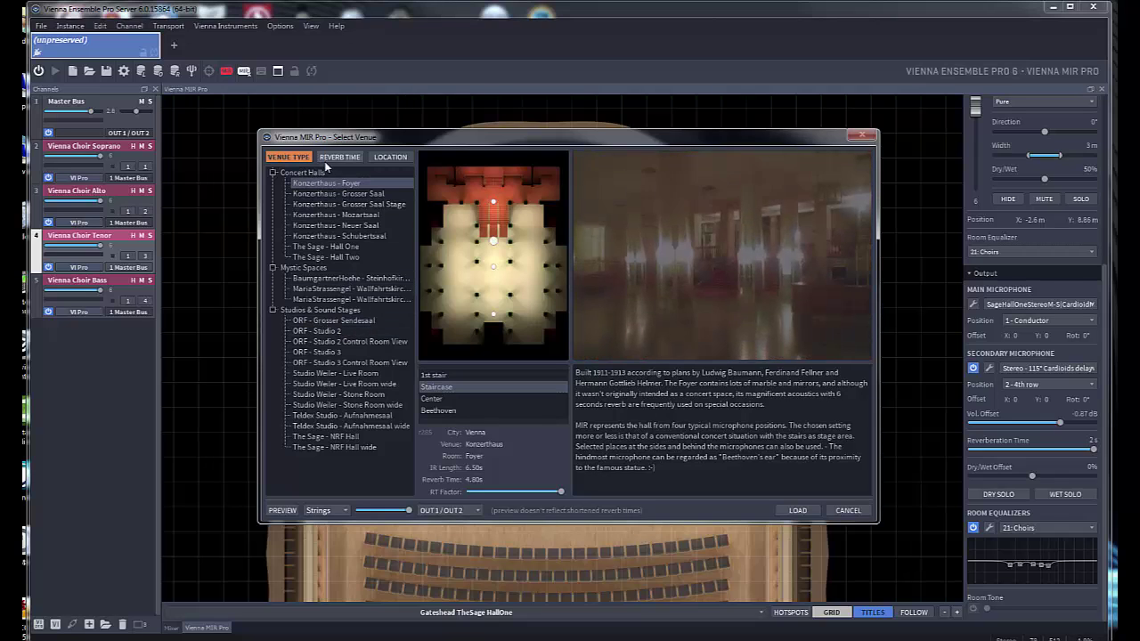
Compare venue groupings by type and location, settling on Reverb Time groups (Short to Very Long).
click(327, 159)
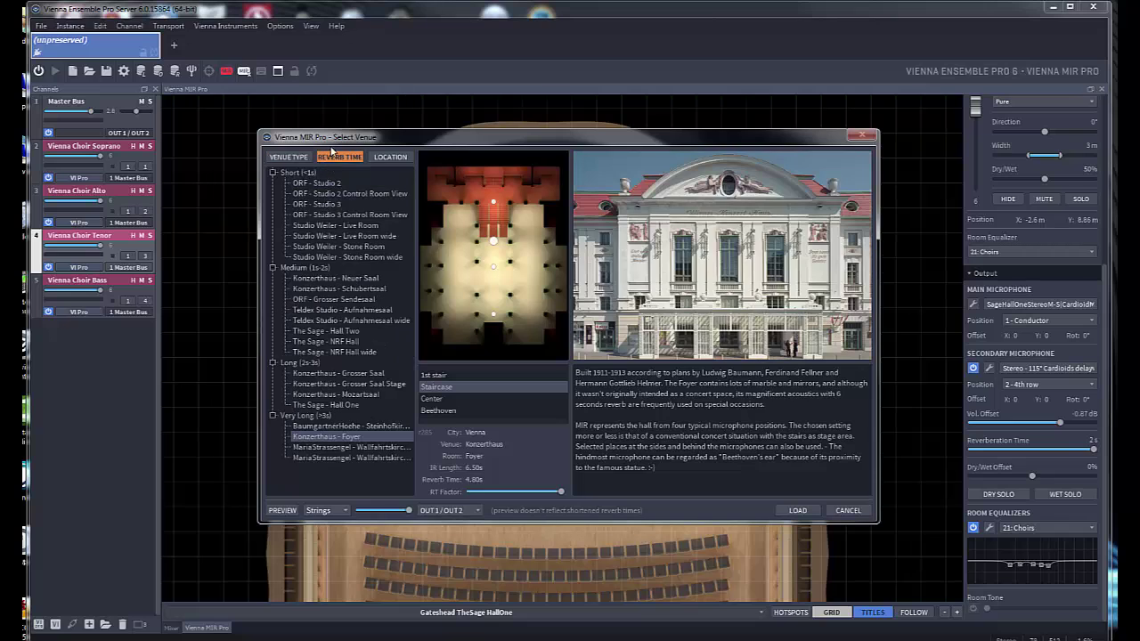
click(289, 160)
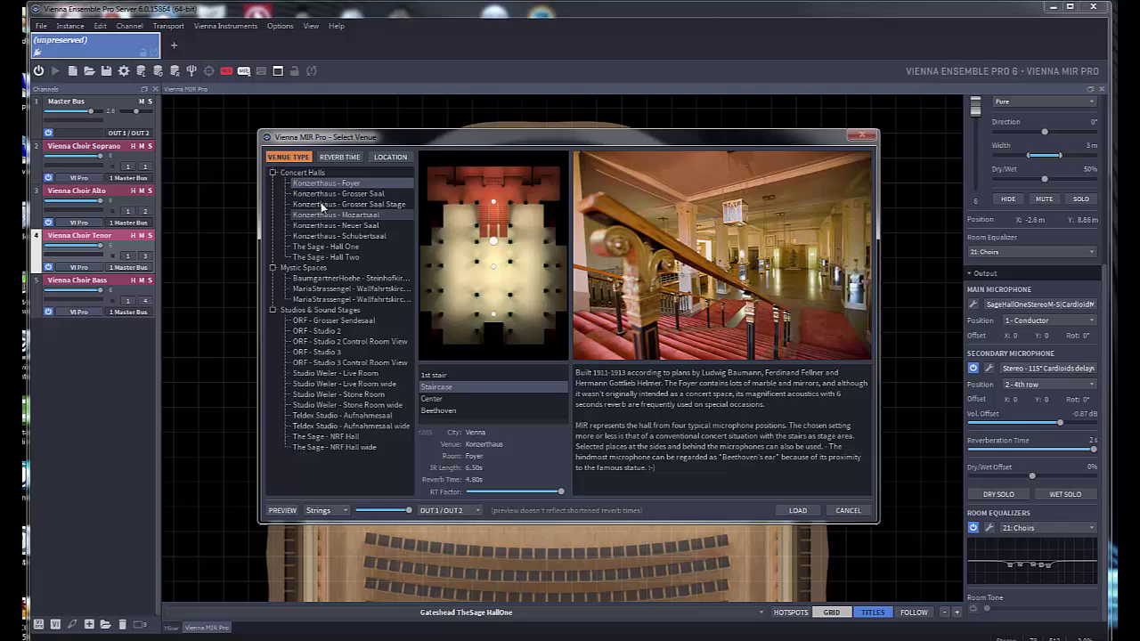
click(346, 159)
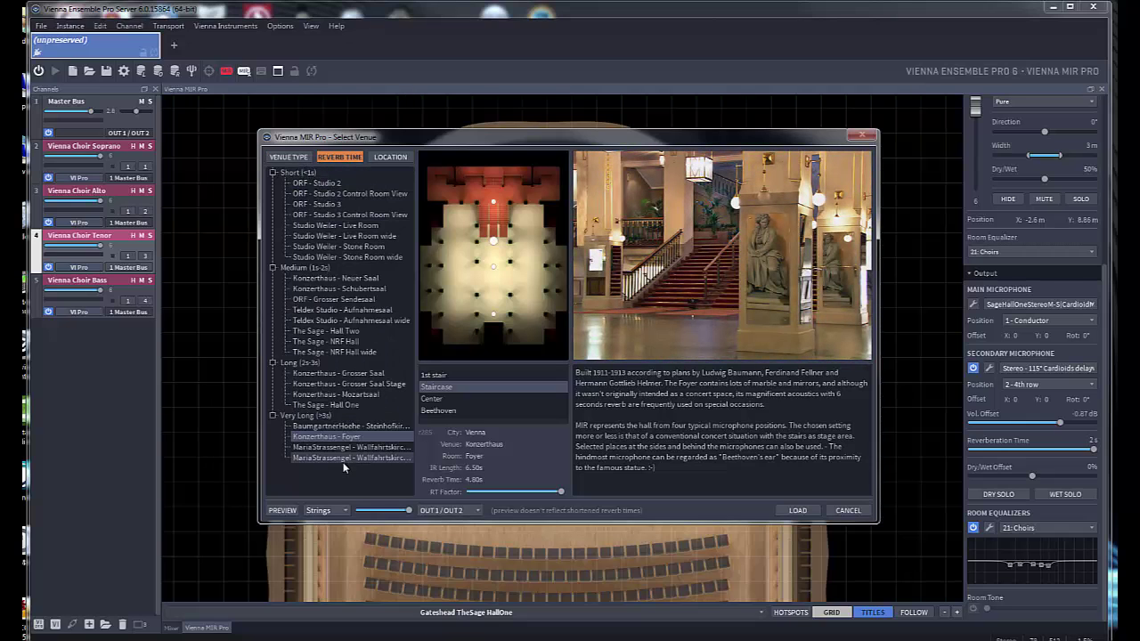
click(388, 158)
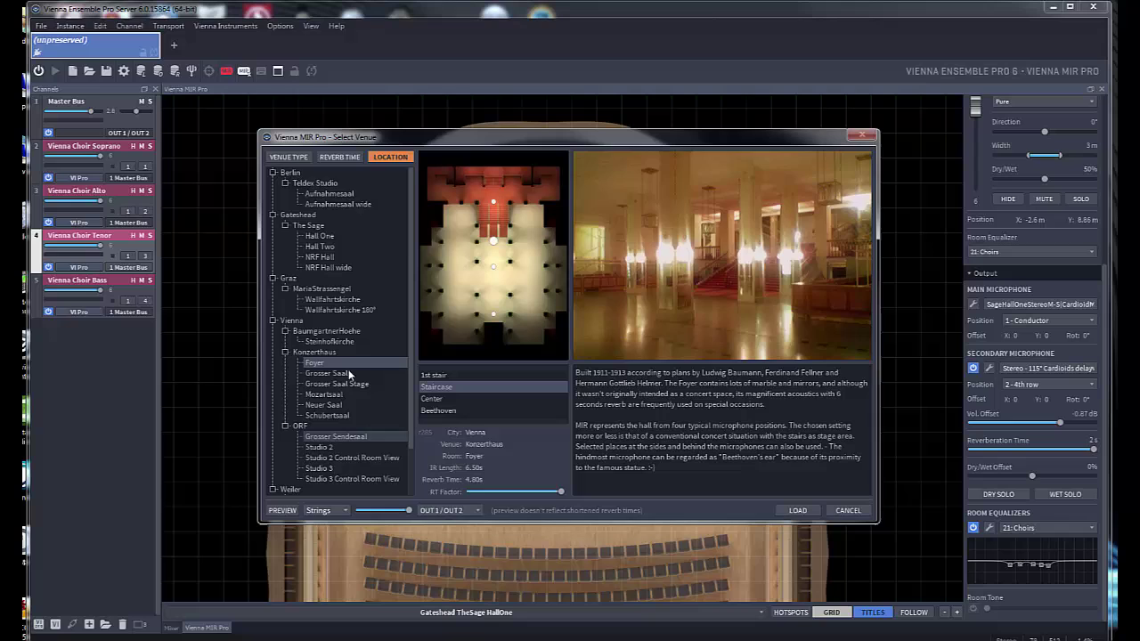
click(327, 159)
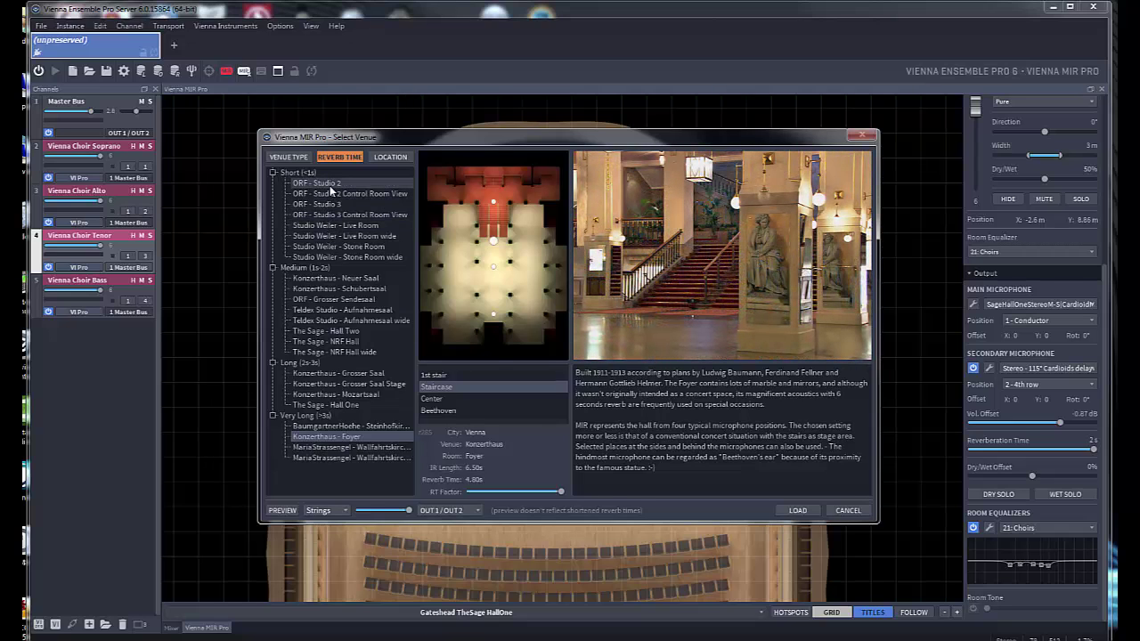
Select ORF - Studio 2 and audition it with Strings, then Woodwinds.
click(329, 185)
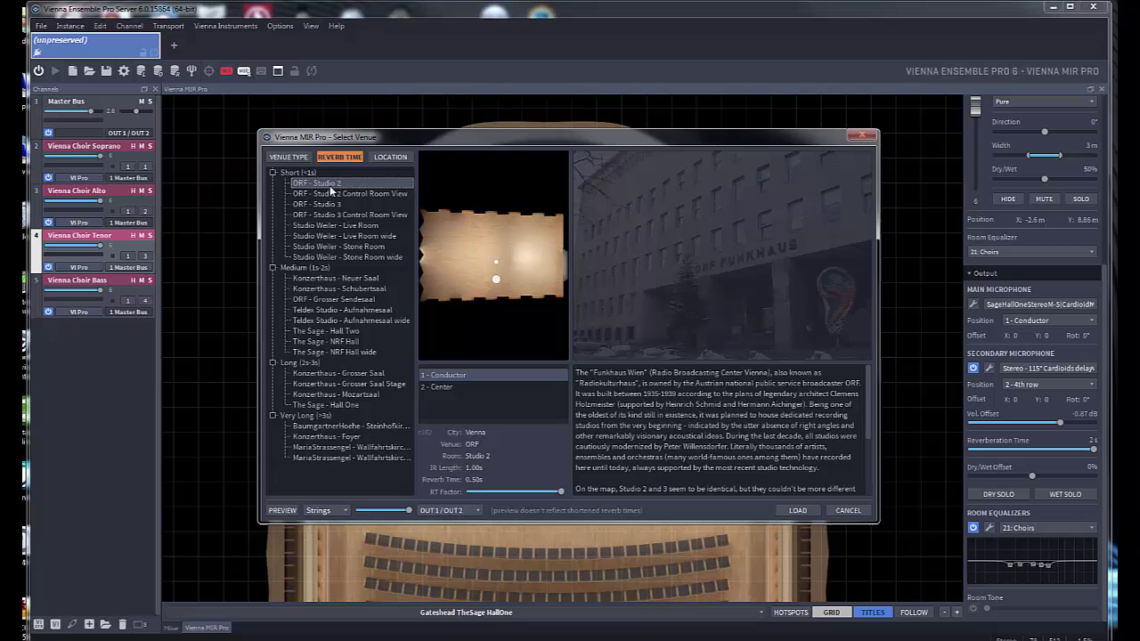
click(292, 515)
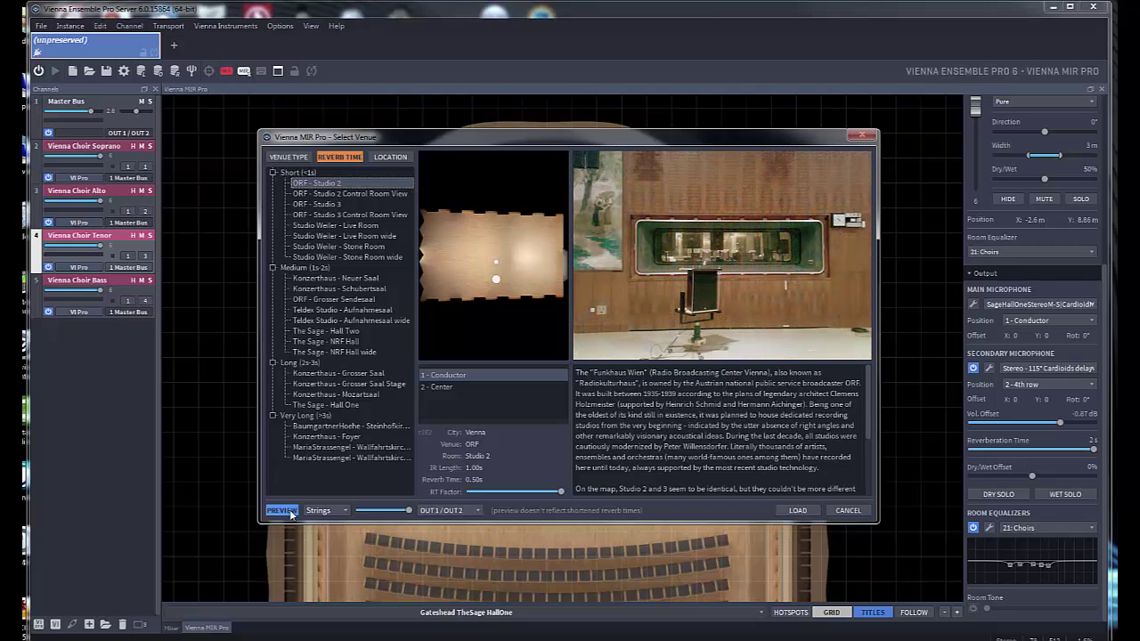
click(325, 510)
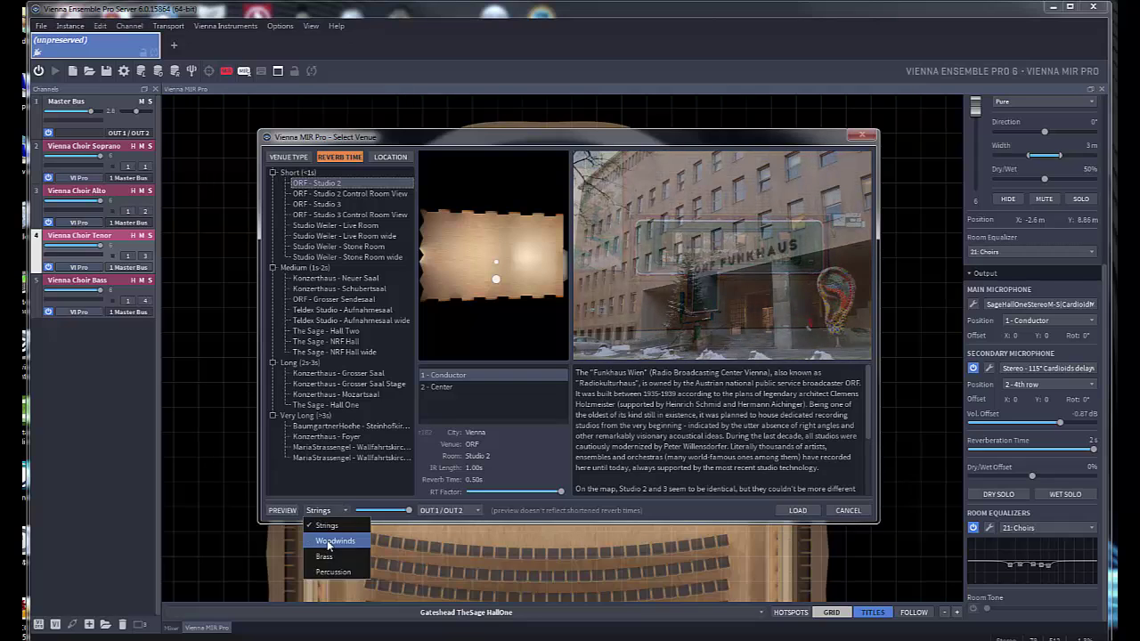
click(330, 543)
click(276, 512)
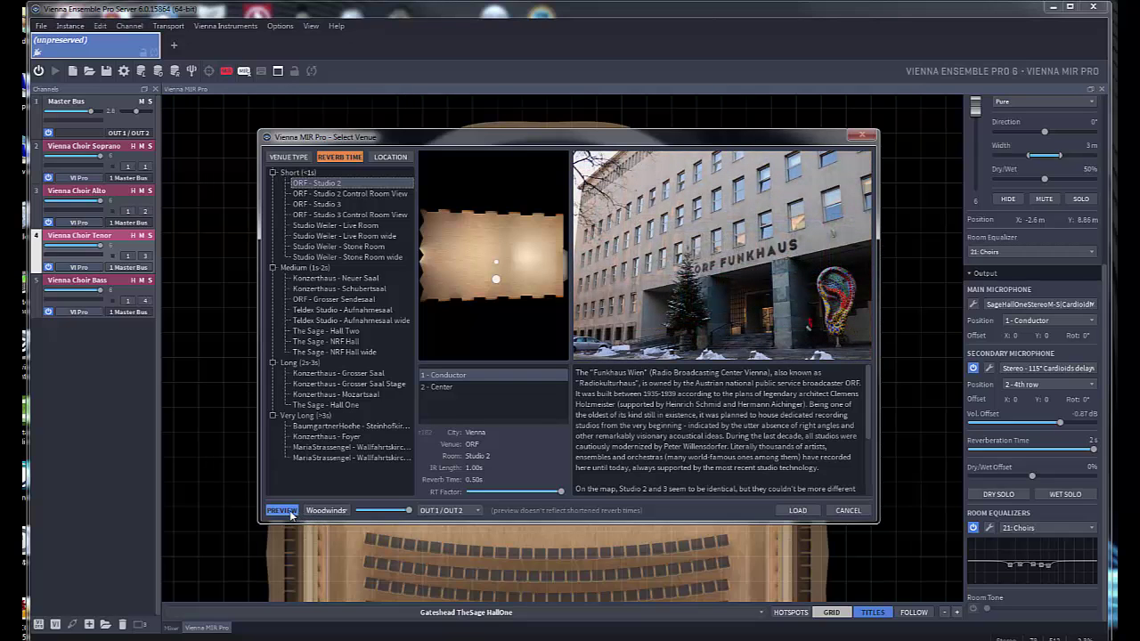
Audition ORF - Studio 2 with Brass, then Percussion, and stop the preview.
click(326, 510)
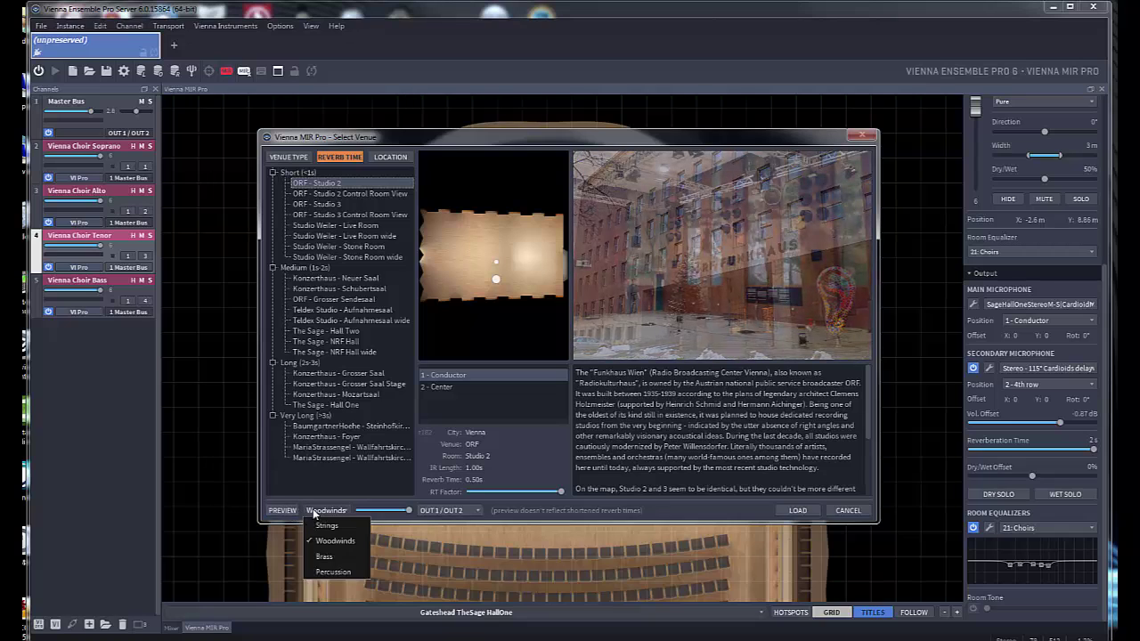
click(326, 558)
click(282, 512)
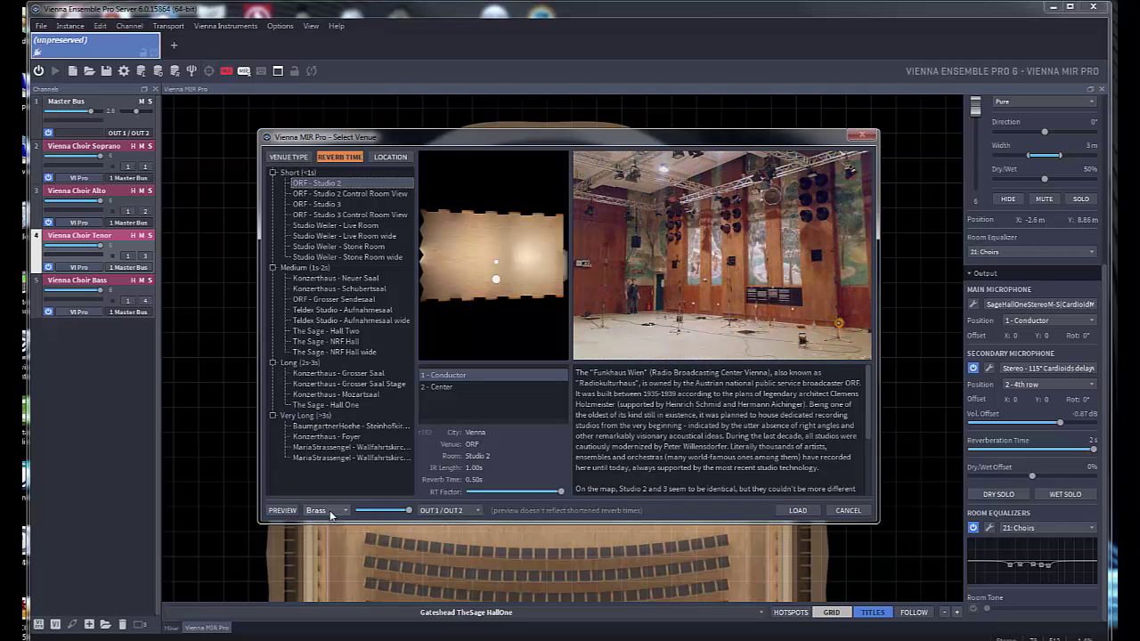
click(331, 512)
click(333, 572)
click(283, 511)
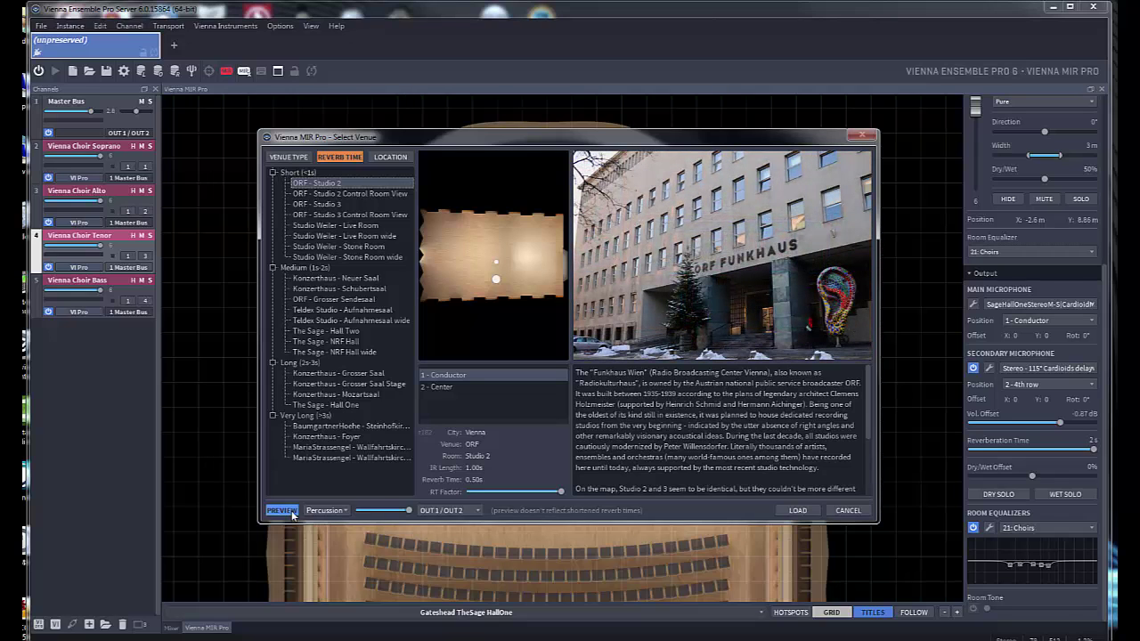
click(294, 515)
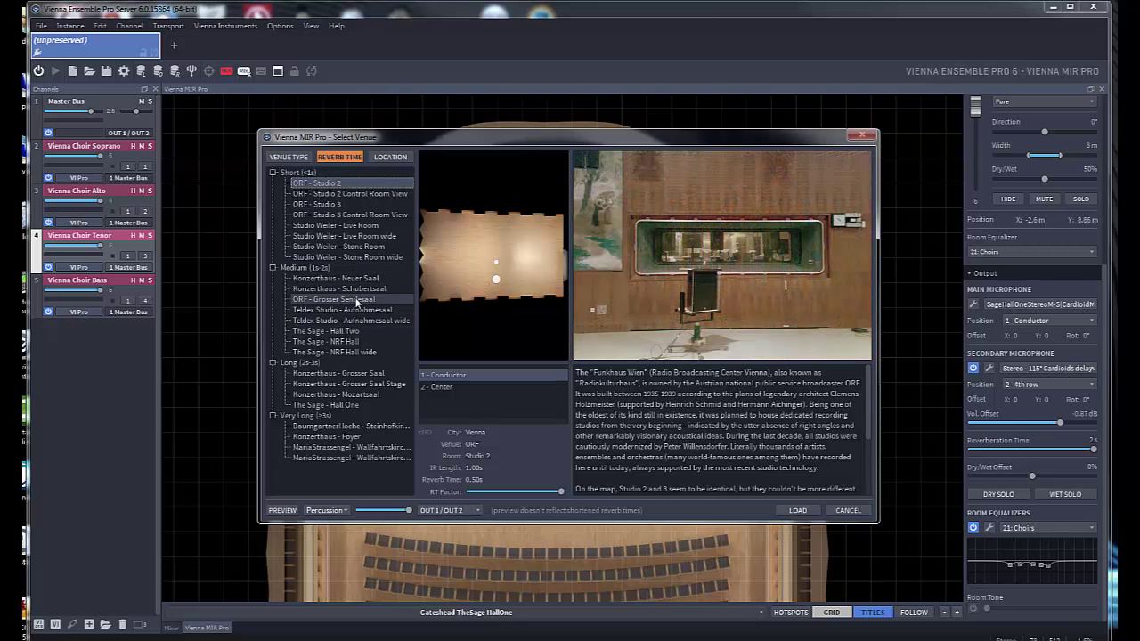
Select Konzerthaus - Neuer Saal and preview it with the Strings sound.
click(332, 280)
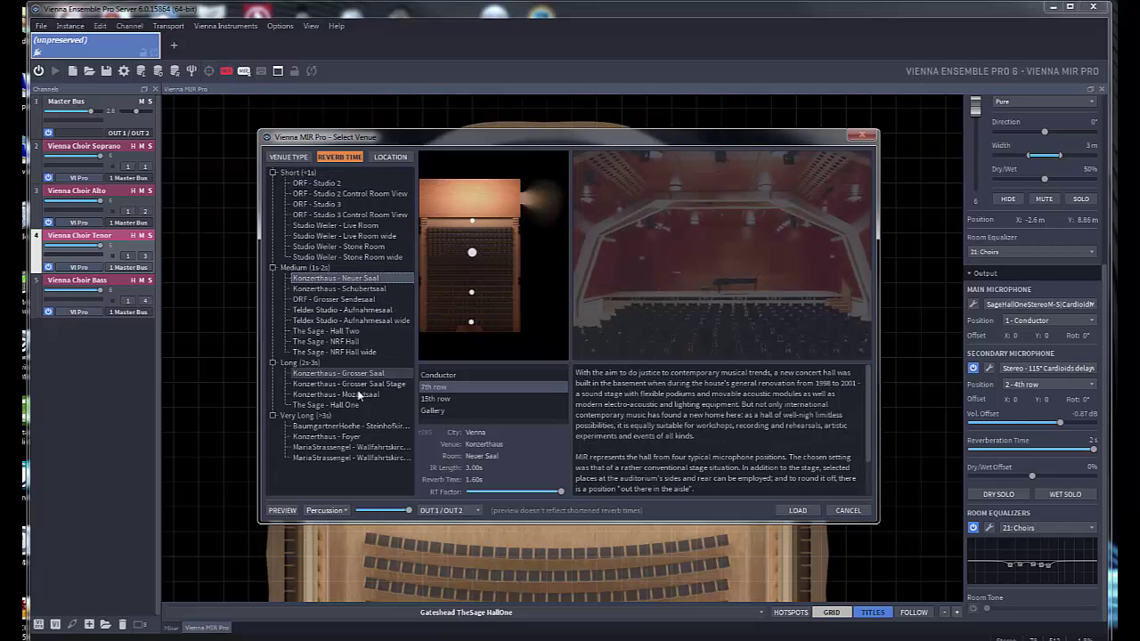
click(325, 510)
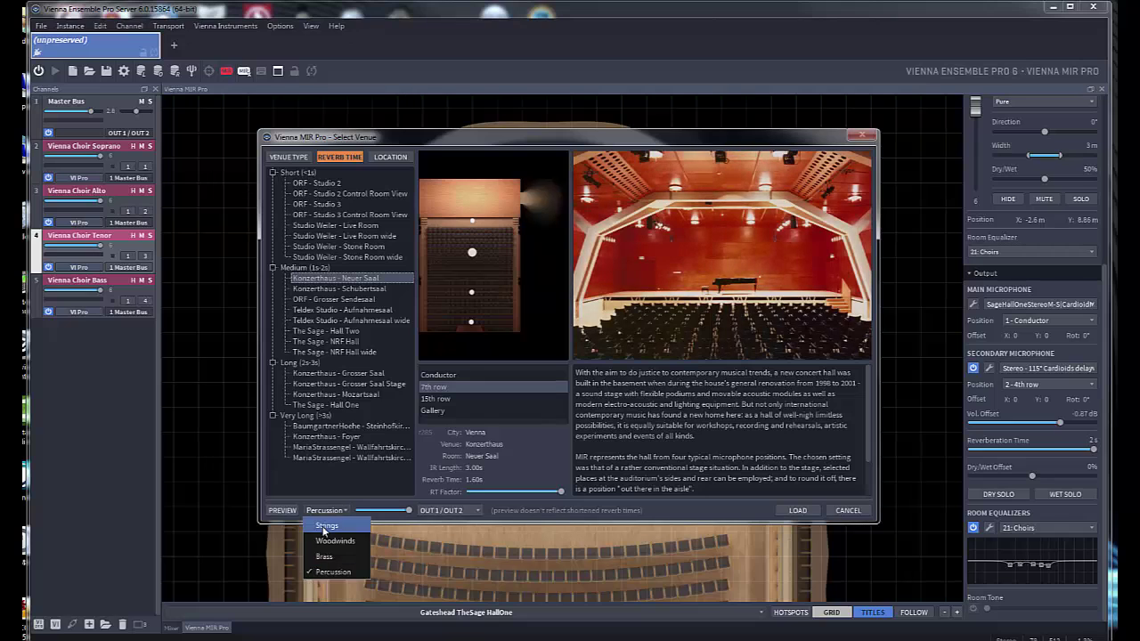
click(322, 557)
click(280, 512)
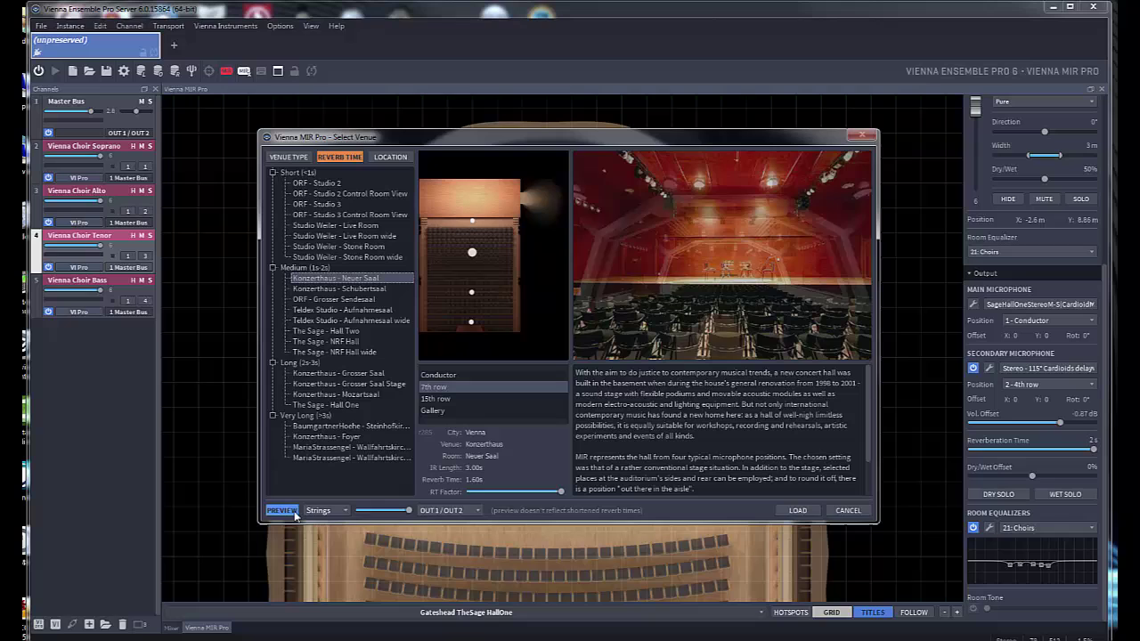
Stop the strings preview and replay the Neuer Saal with the Percussion sound.
click(281, 510)
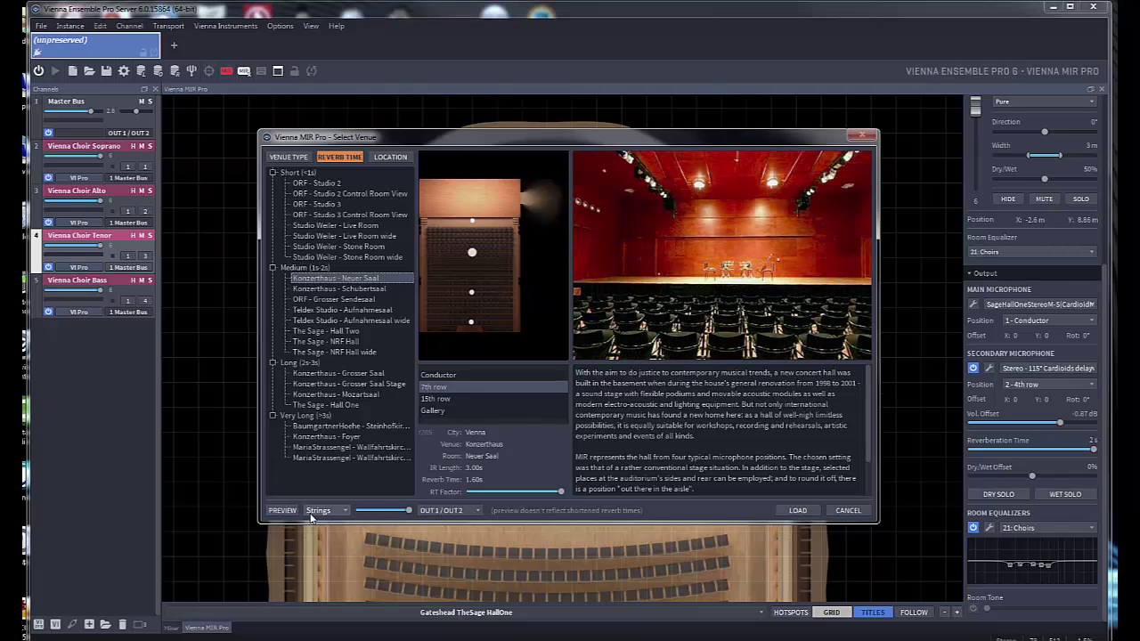
click(325, 510)
click(325, 572)
click(283, 514)
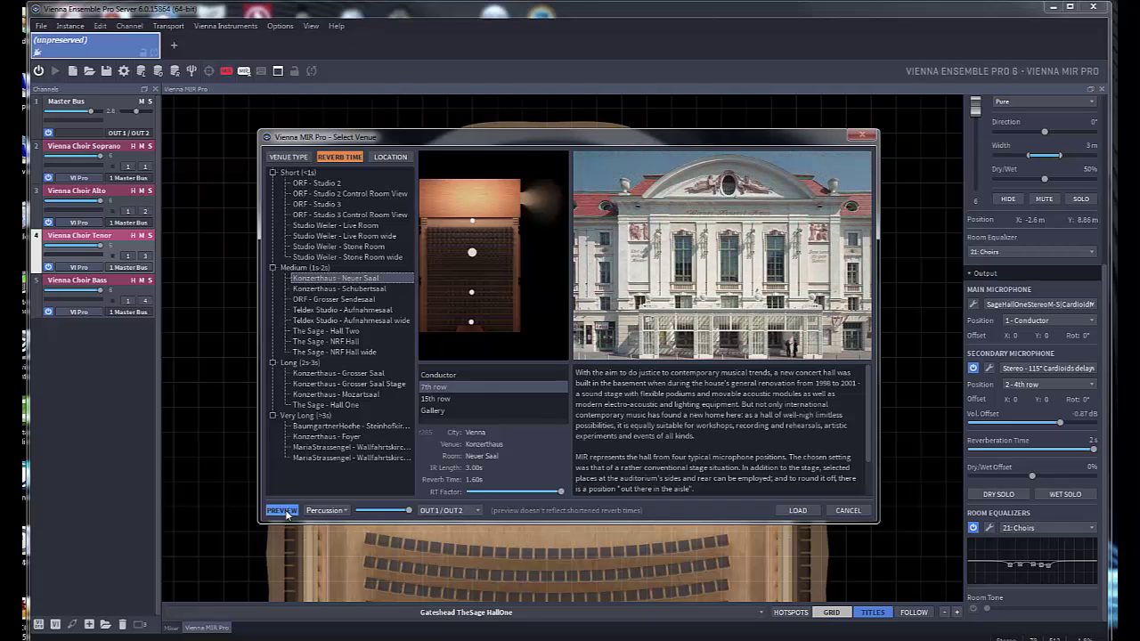
Select Konzerthaus - Grosser Saal, preview it, then switch the preview sound to Strings and Brass.
click(322, 374)
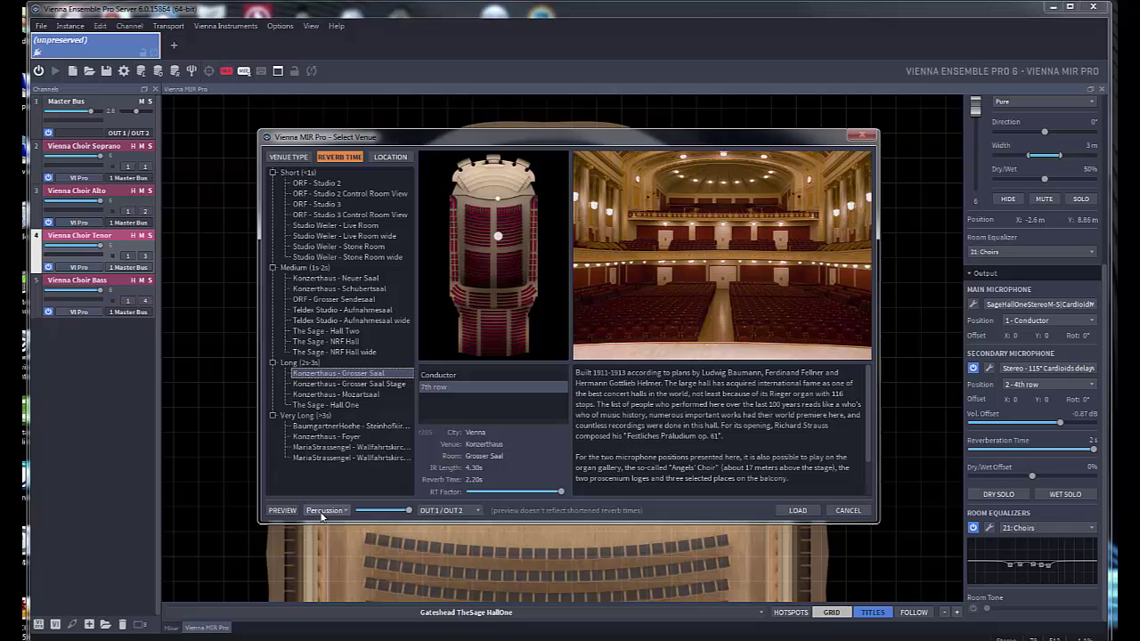
click(282, 511)
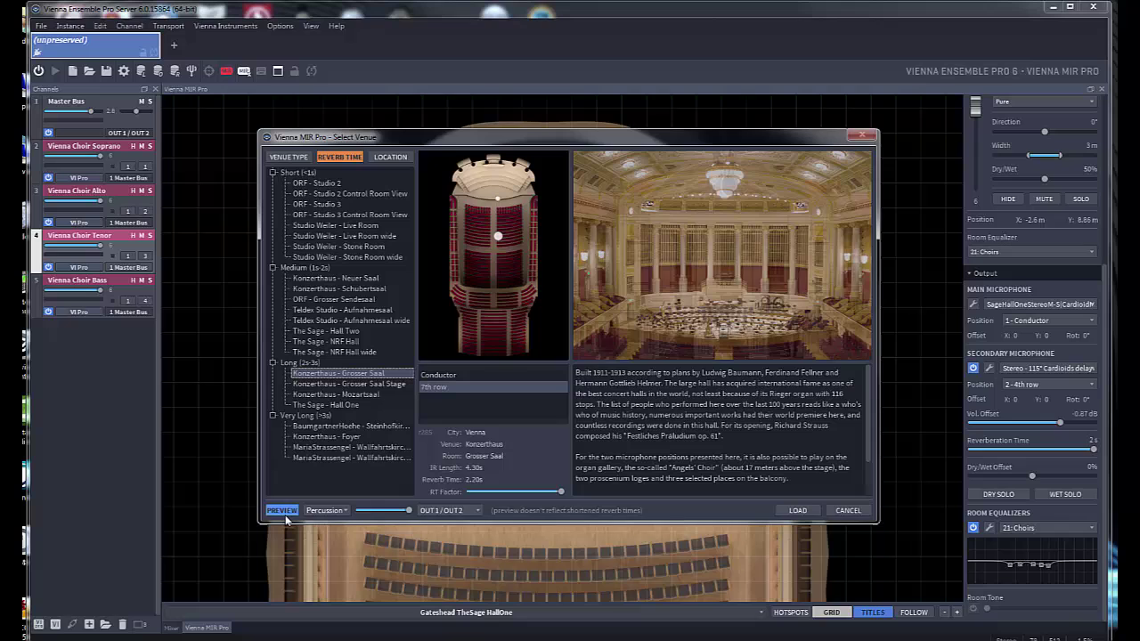
click(326, 510)
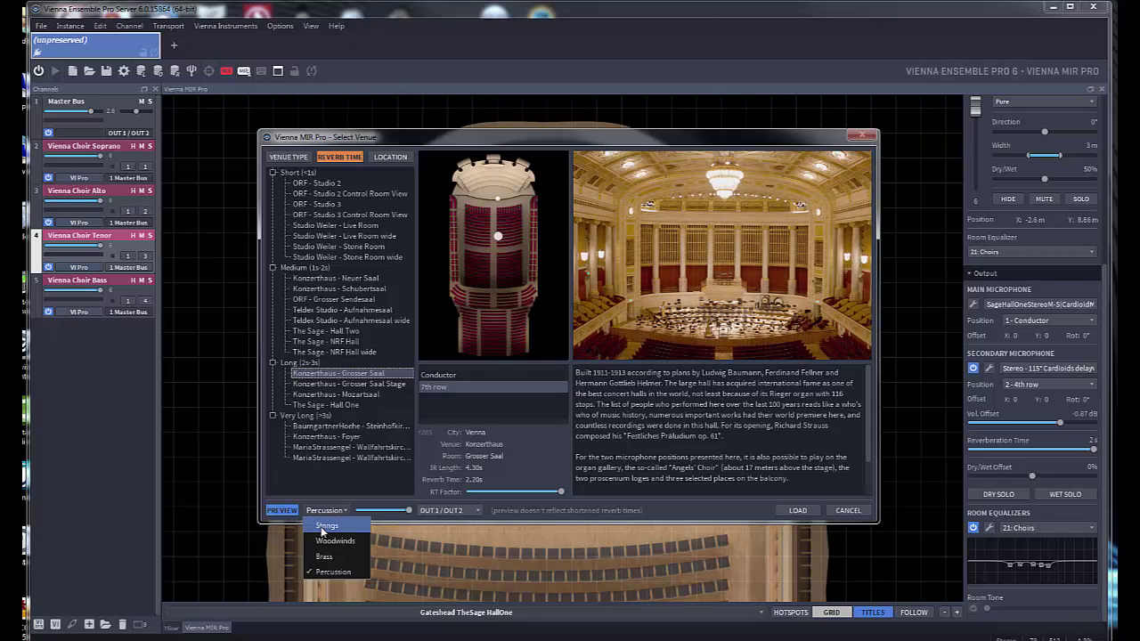
click(326, 526)
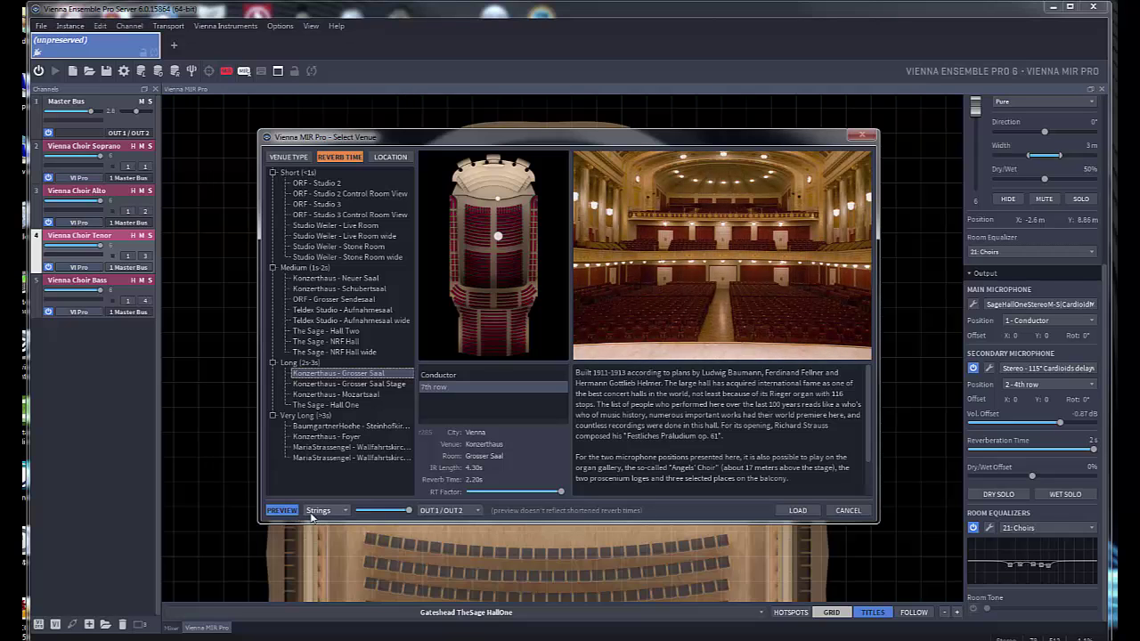
click(326, 510)
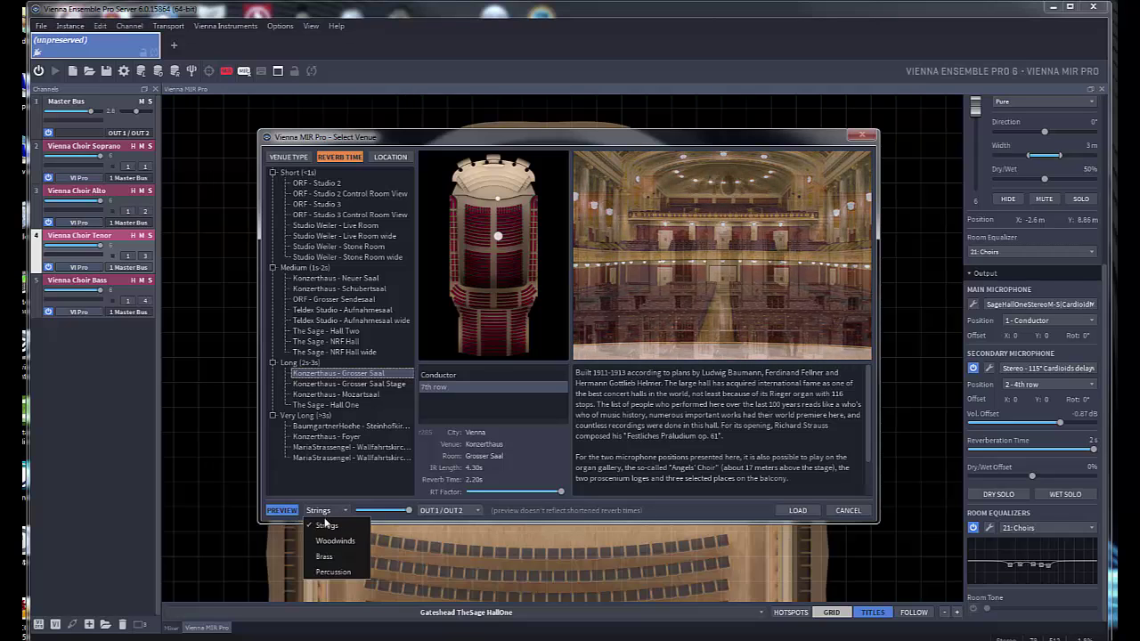
click(320, 556)
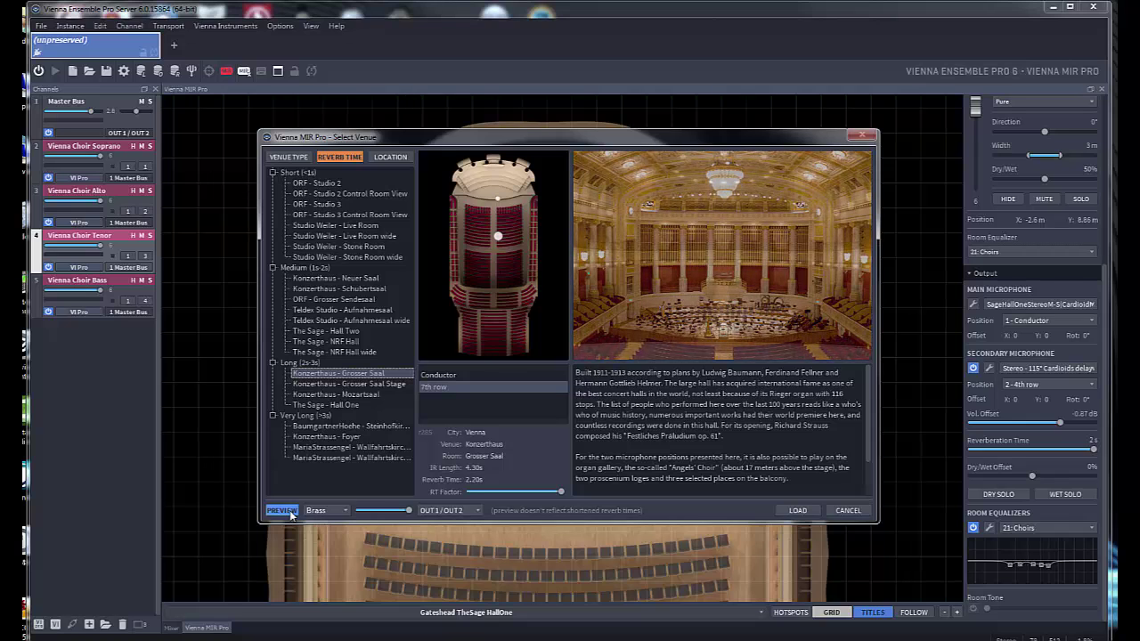
Select BaumgartnerHoehe - Steinhofkirche and preview it with the Woodwinds sound.
click(328, 426)
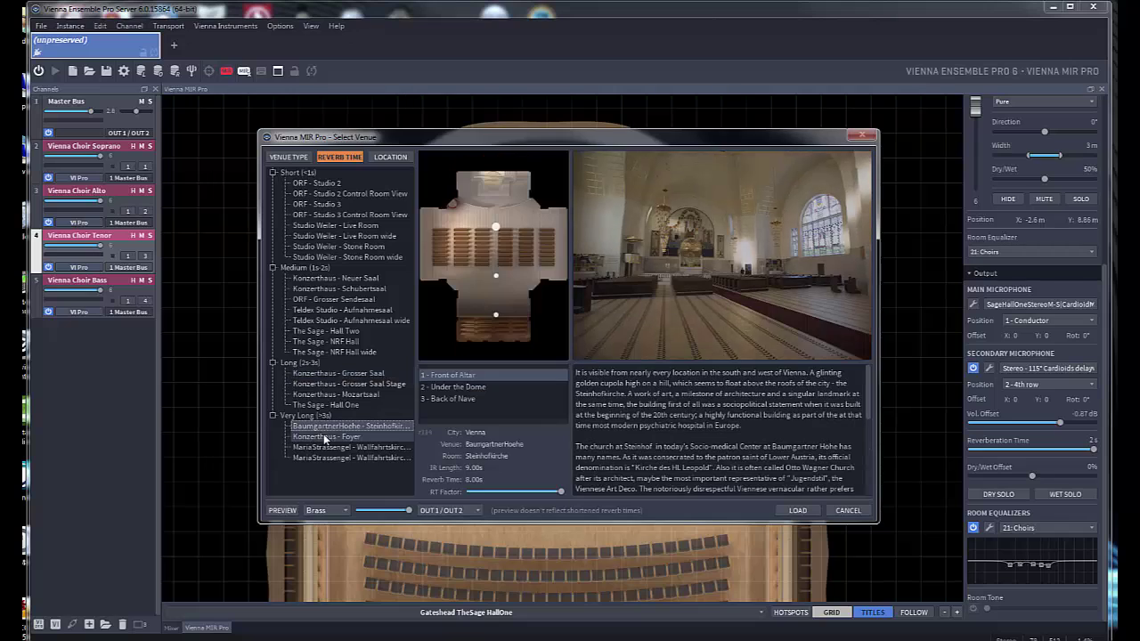
click(321, 512)
click(324, 540)
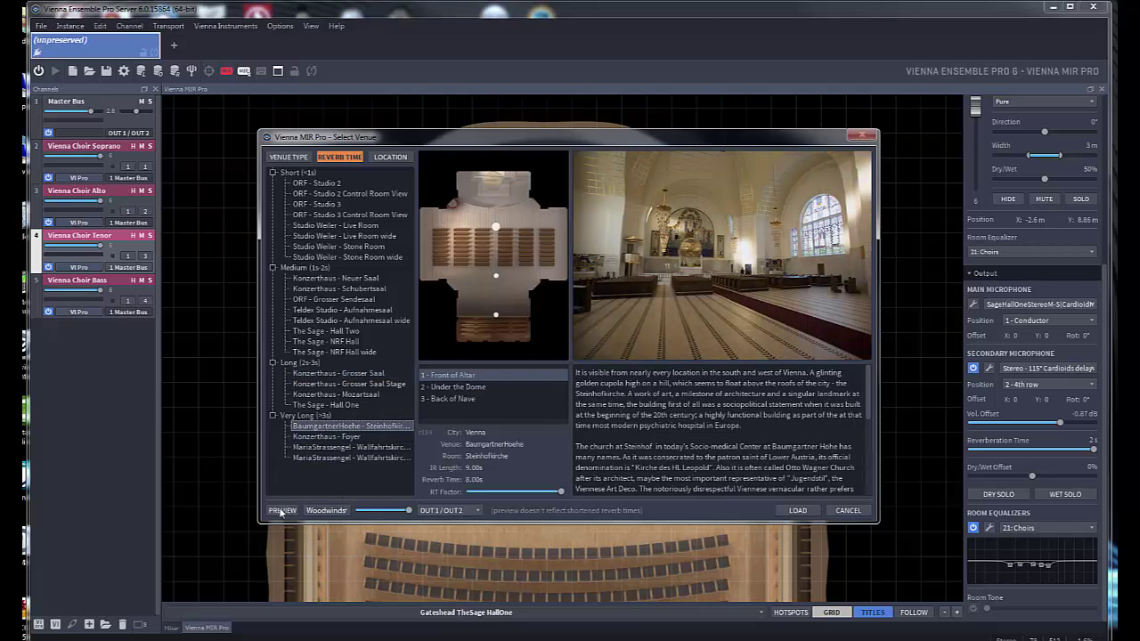
click(283, 511)
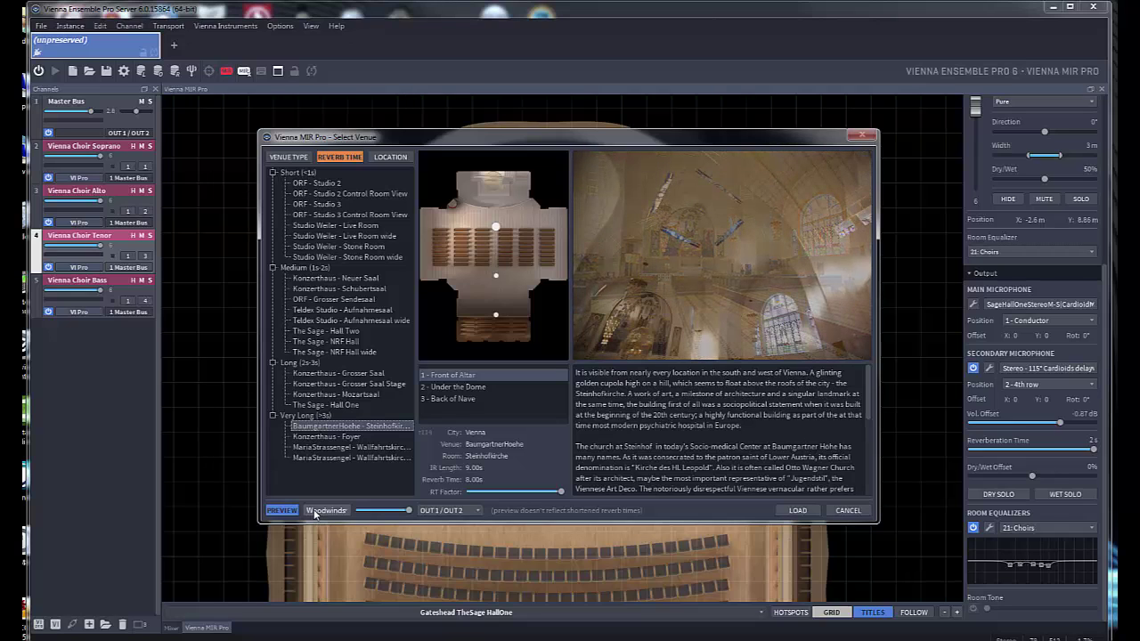
Cycle the church preview sound through Strings, Brass and Percussion.
click(315, 513)
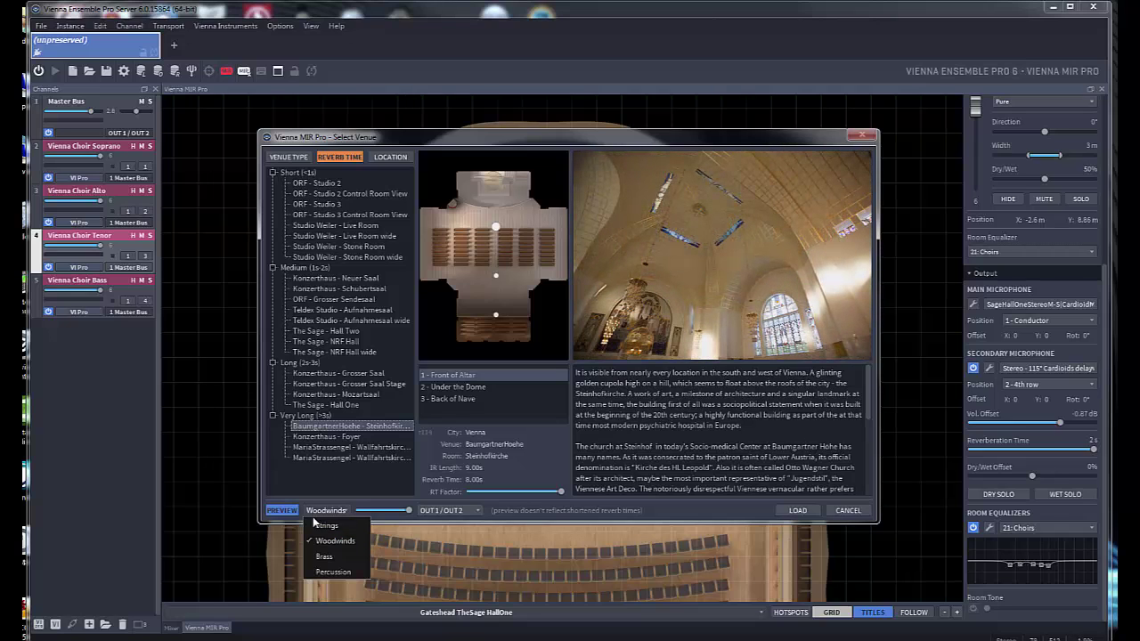
click(318, 526)
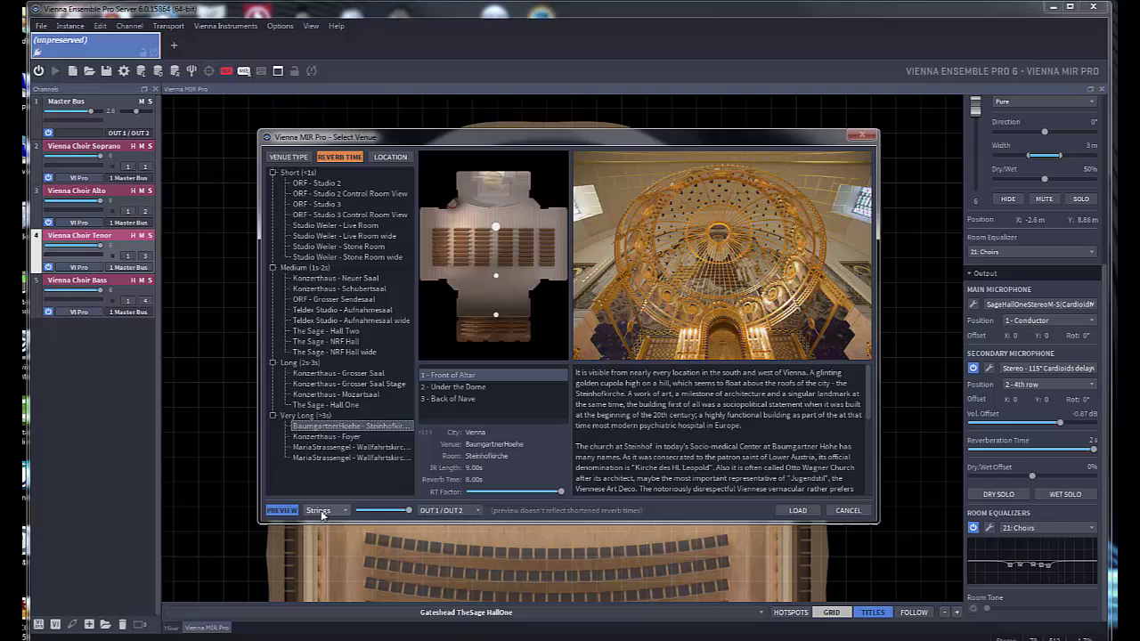
click(321, 512)
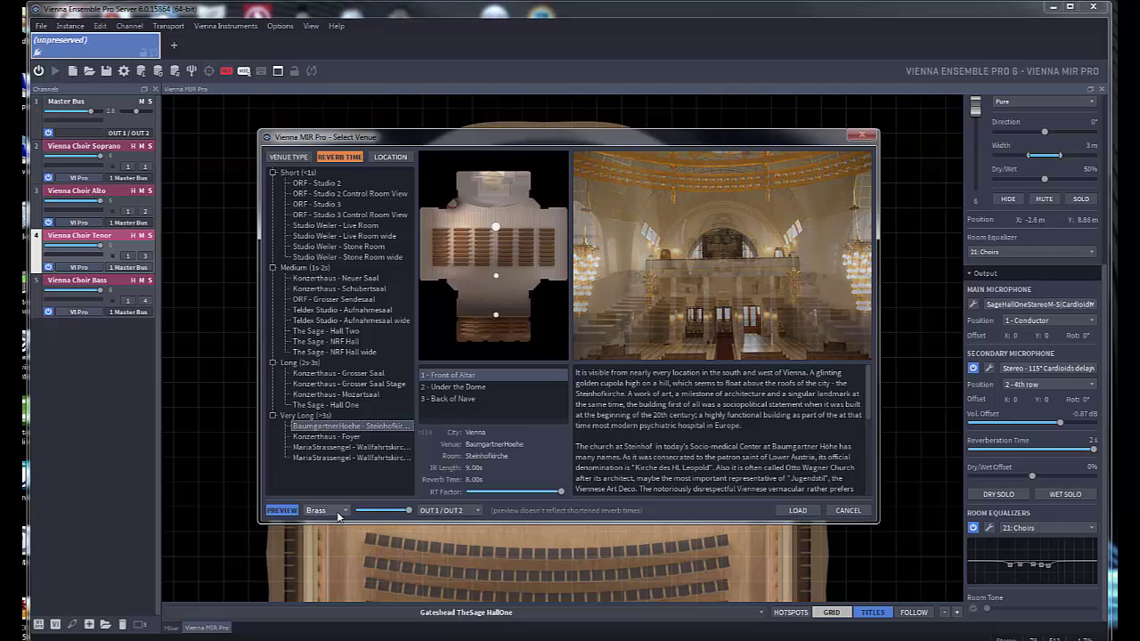
click(338, 513)
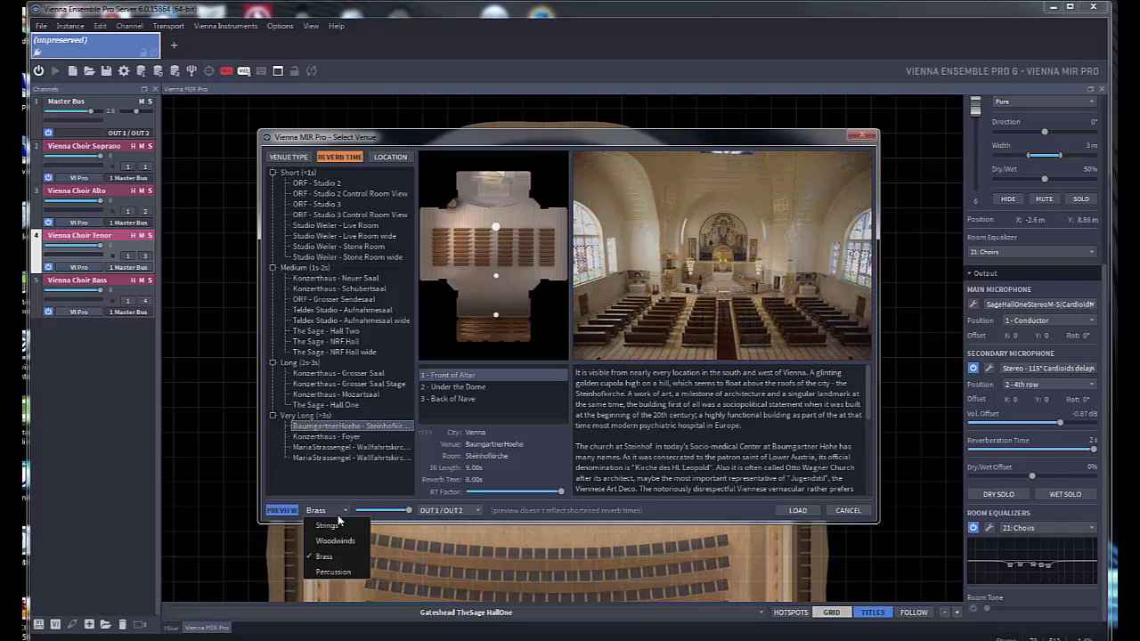
click(338, 574)
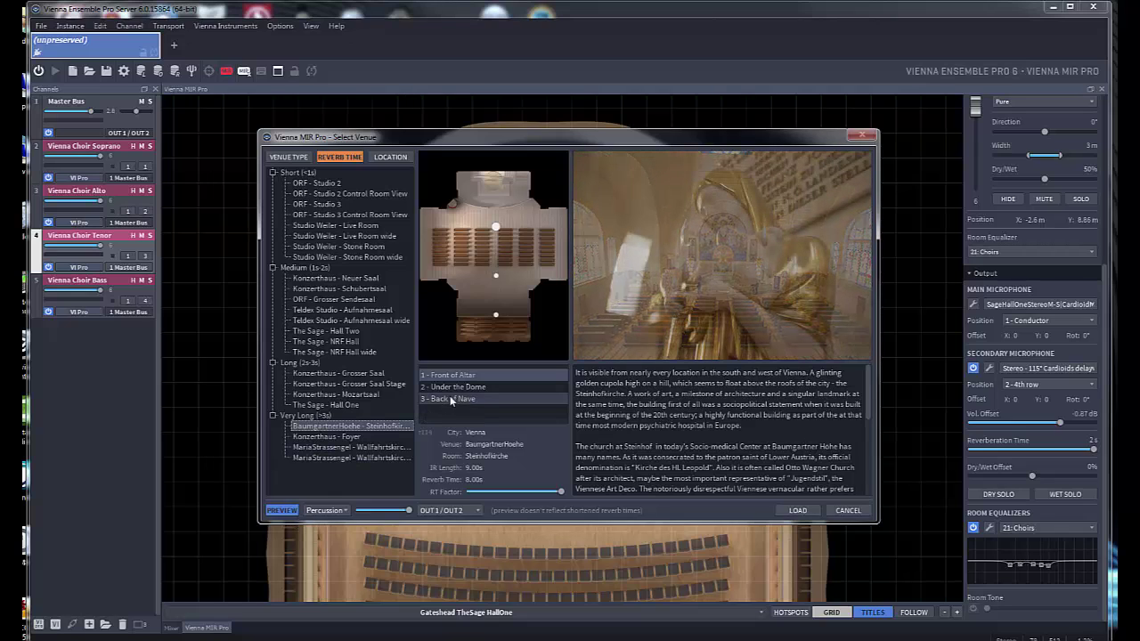
Alternate twice between the 2 - Under the Dome and 3 - Back of Nave positions.
click(458, 388)
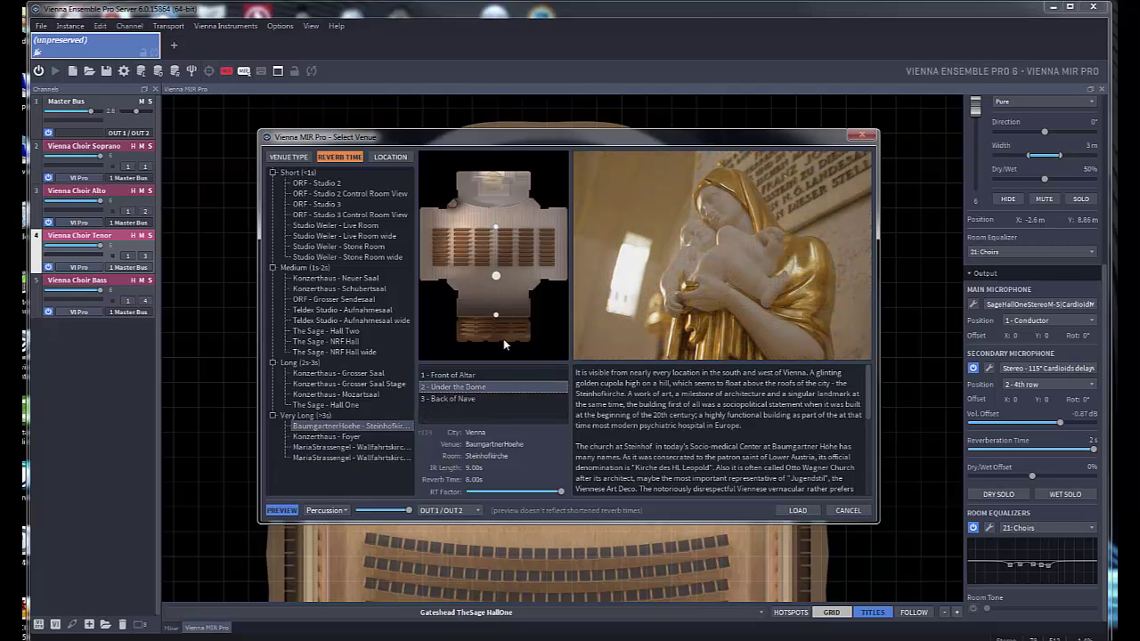
click(458, 399)
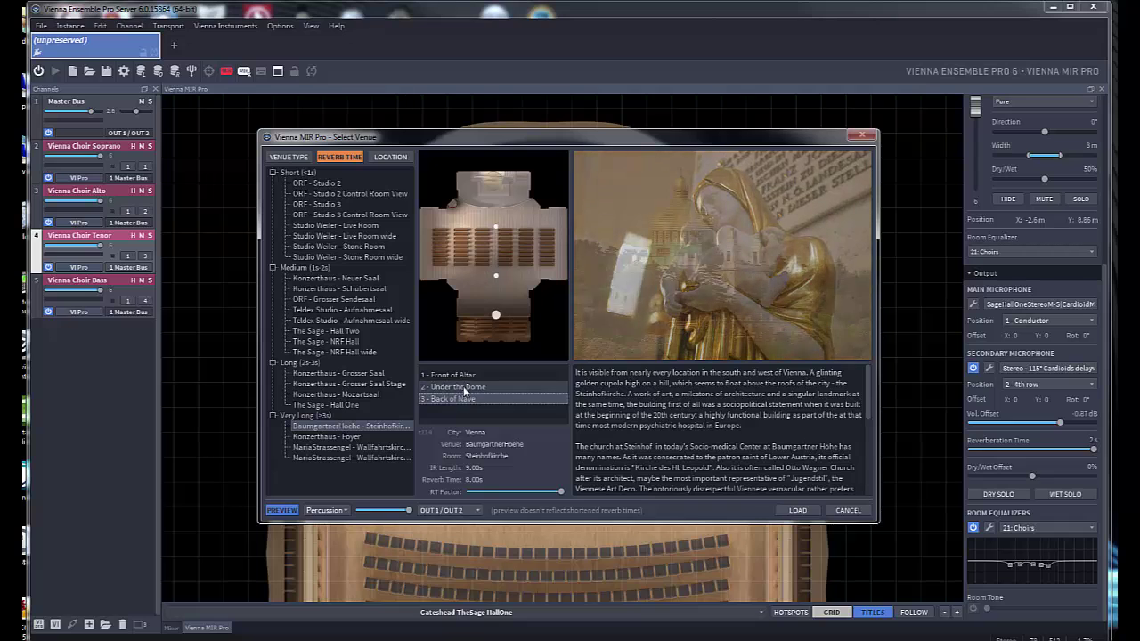
click(479, 386)
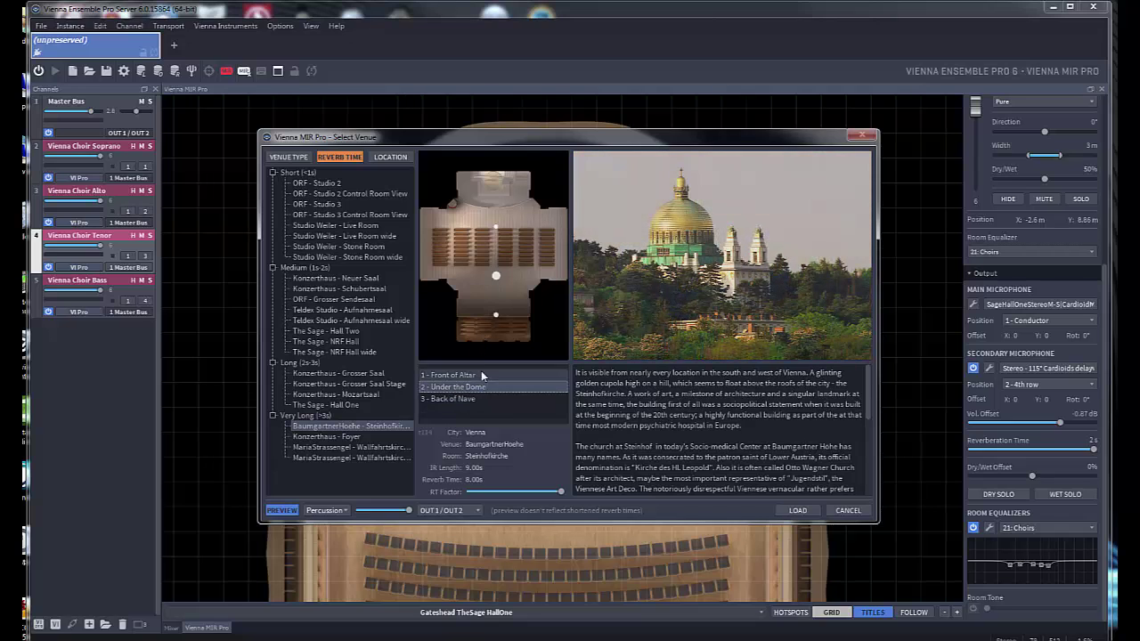
click(458, 399)
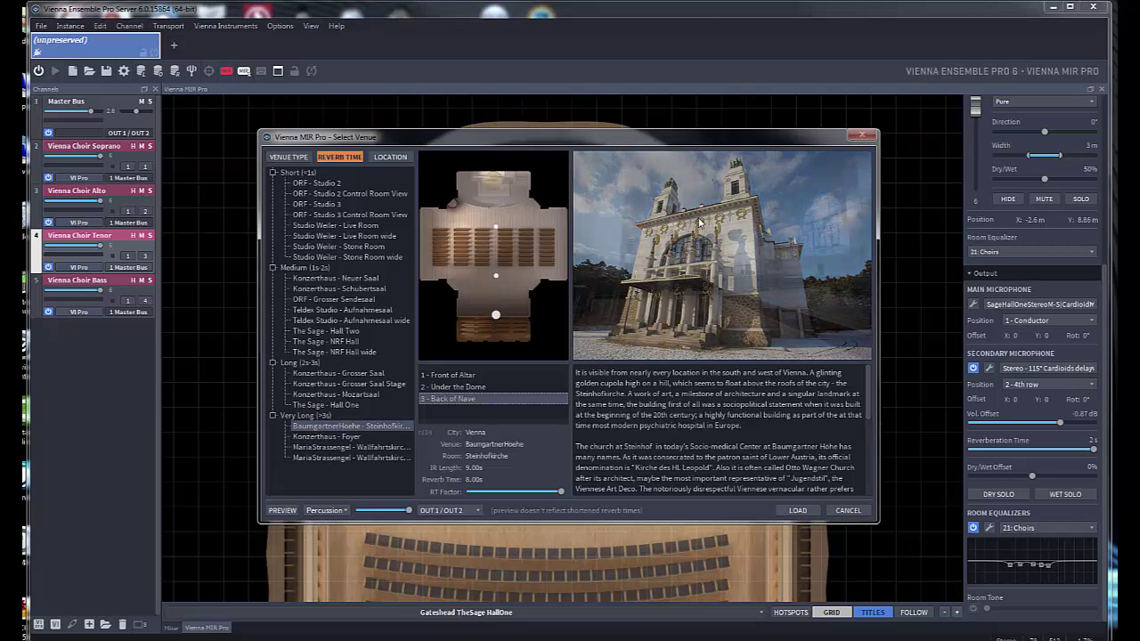
Cancel Select Venue without loading a venue and switch to the Mixer view.
click(846, 510)
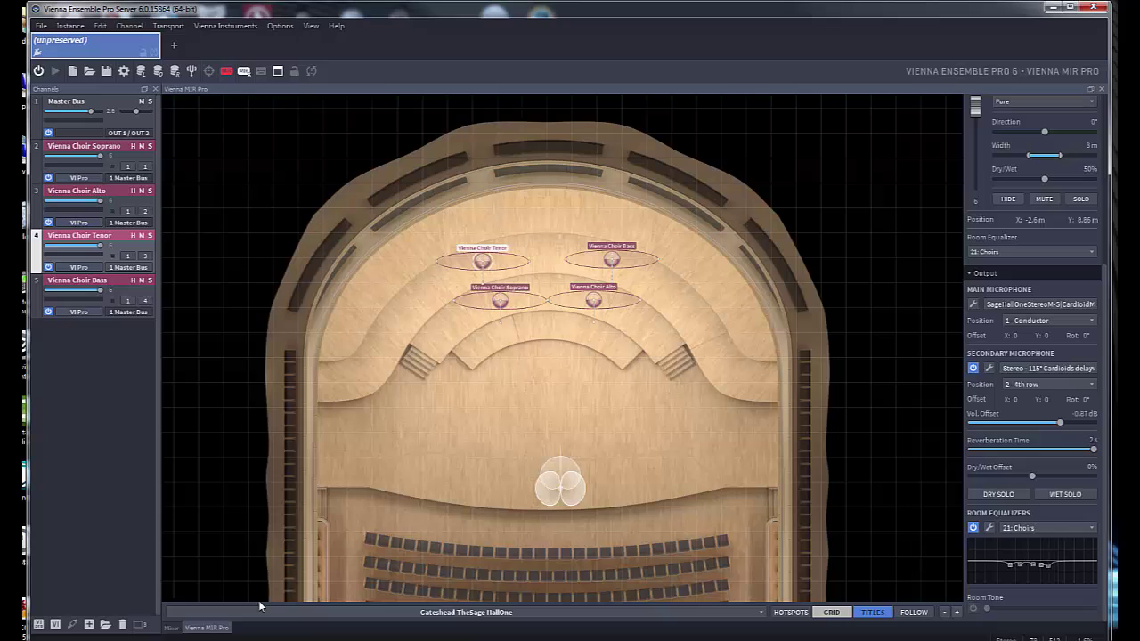
click(170, 628)
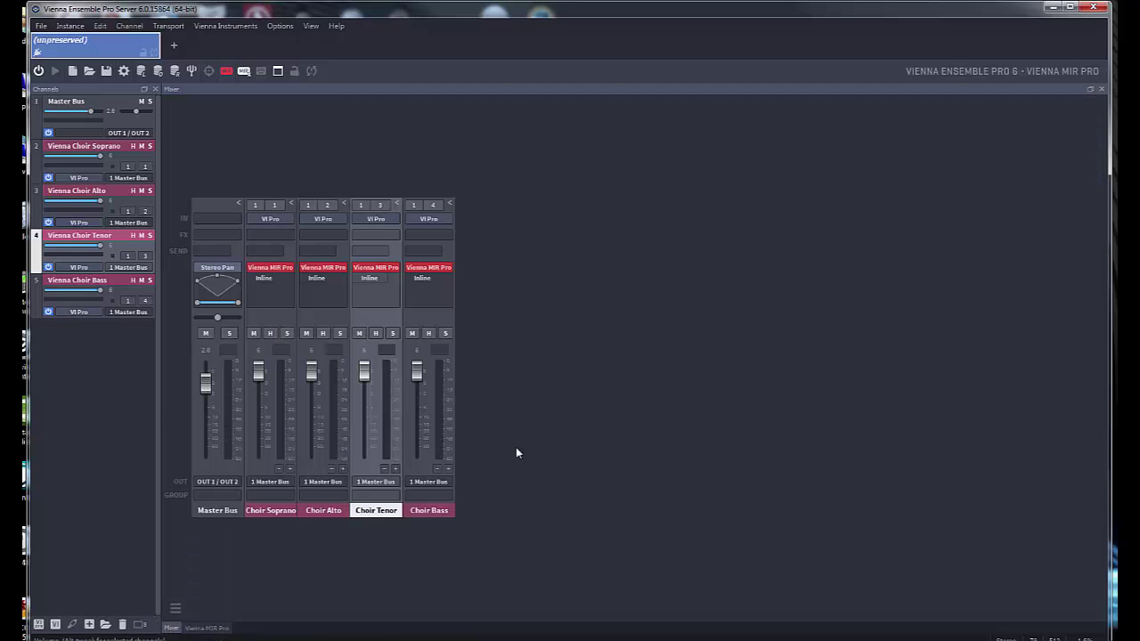